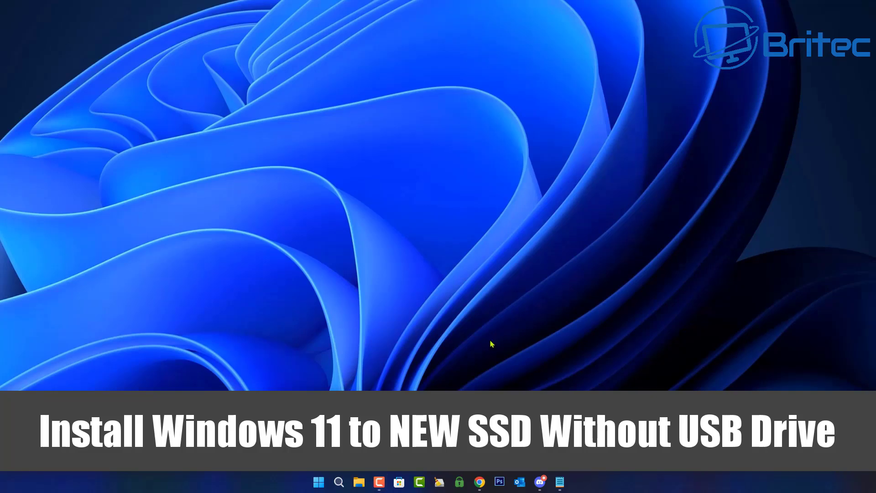
- Open Disk Management from the Win+X quick menu
{"action": "right_click", "coordinate": [319, 482]}
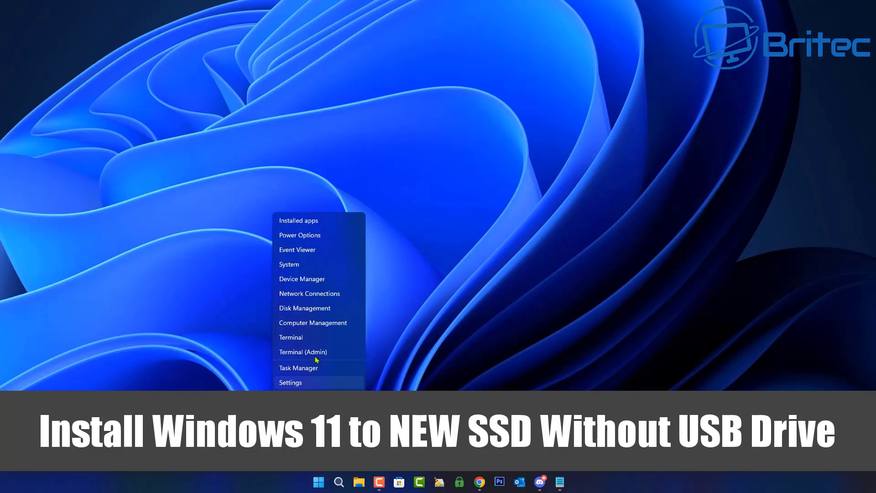
{"action": "left_click", "coordinate": [322, 312]}
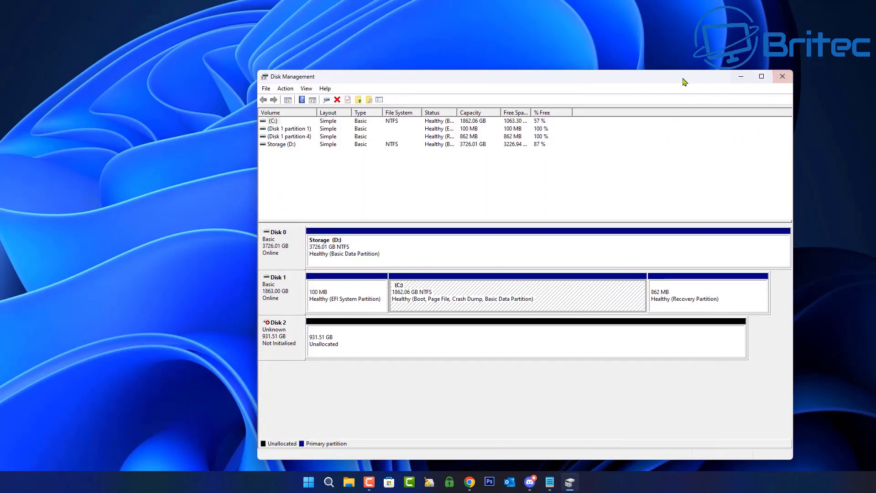
{"action": "left_click_drag", "start_coordinate": [685, 81], "coordinate": [586, 90]}
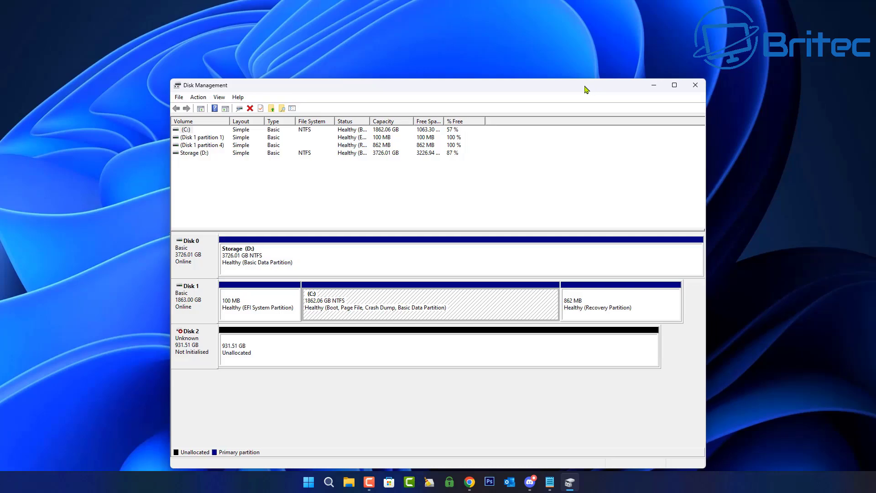
- Initialise the uninitialised 931.51 GB Disk 2 with the GPT partition style
{"action": "left_click", "coordinate": [194, 351]}
{"action": "right_click", "coordinate": [194, 351]}
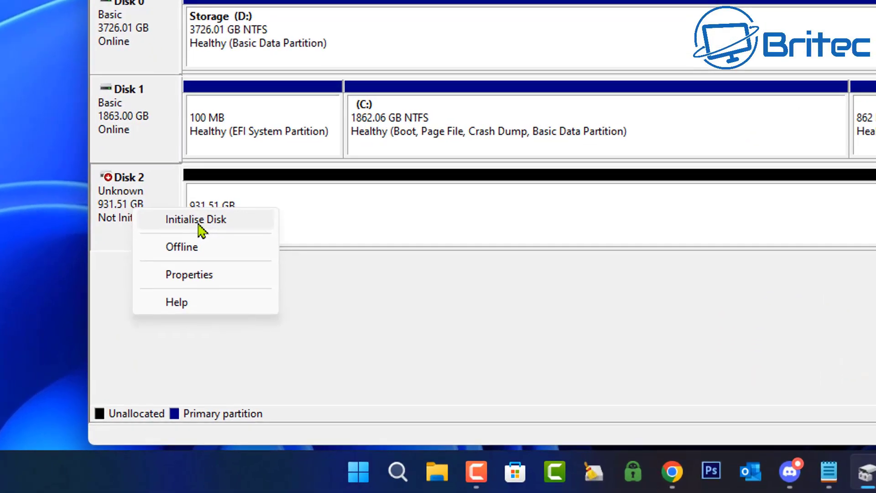
{"action": "left_click", "coordinate": [199, 224]}
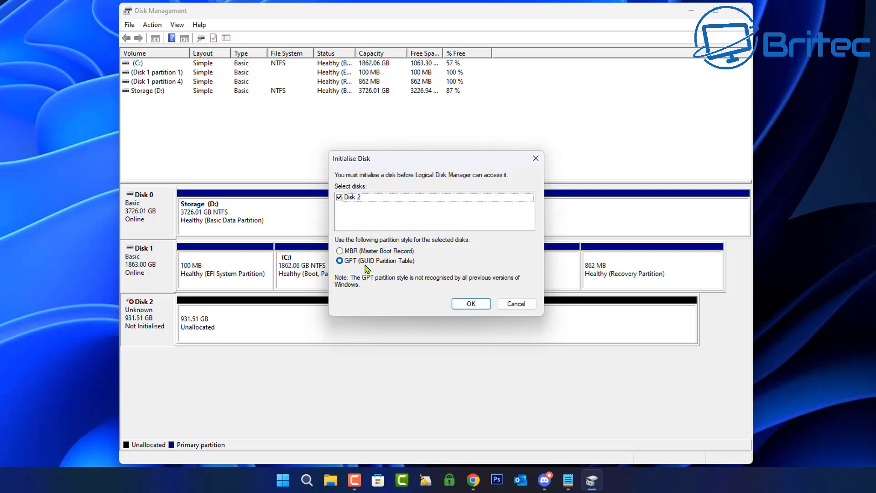
{"action": "left_click", "coordinate": [471, 304]}
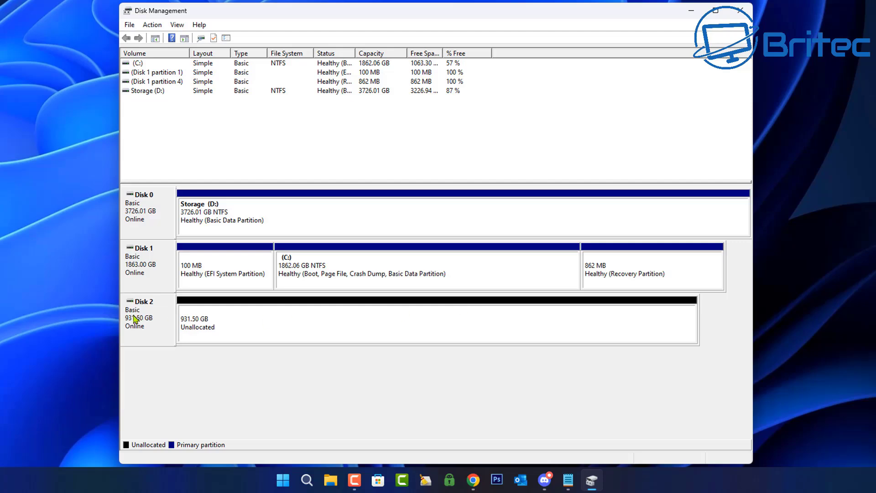
- Create a full-size 953852 MB NTFS simple volume, drive E, labelled 'Windows 11' on Disk 2
{"action": "left_click", "coordinate": [368, 332]}
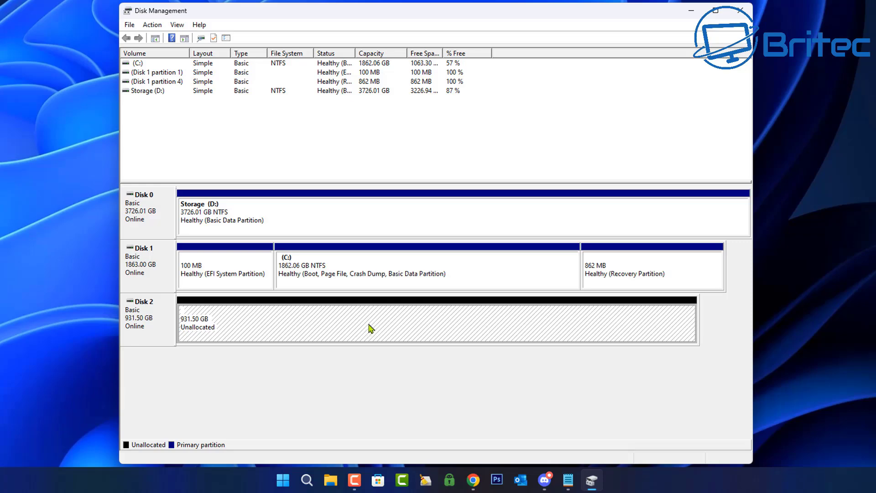
{"action": "right_click", "coordinate": [332, 325]}
{"action": "left_click", "coordinate": [374, 330]}
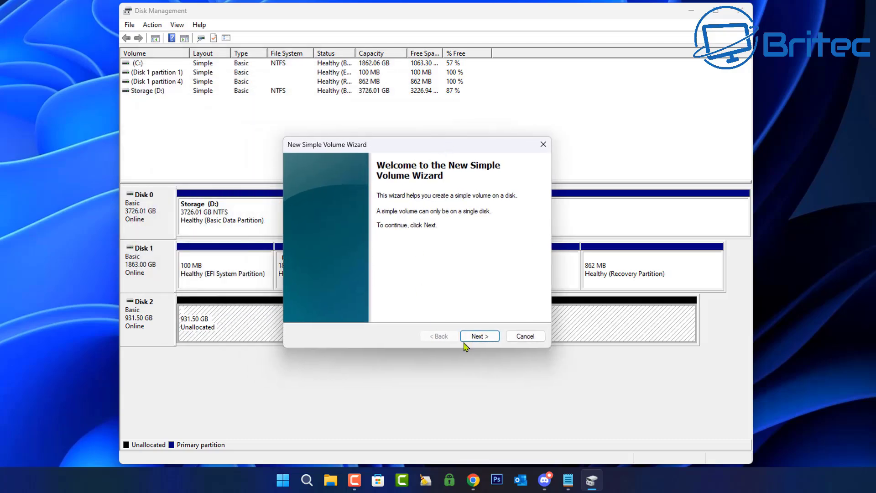
{"action": "left_click", "coordinate": [479, 337]}
{"action": "left_click", "coordinate": [479, 337]}
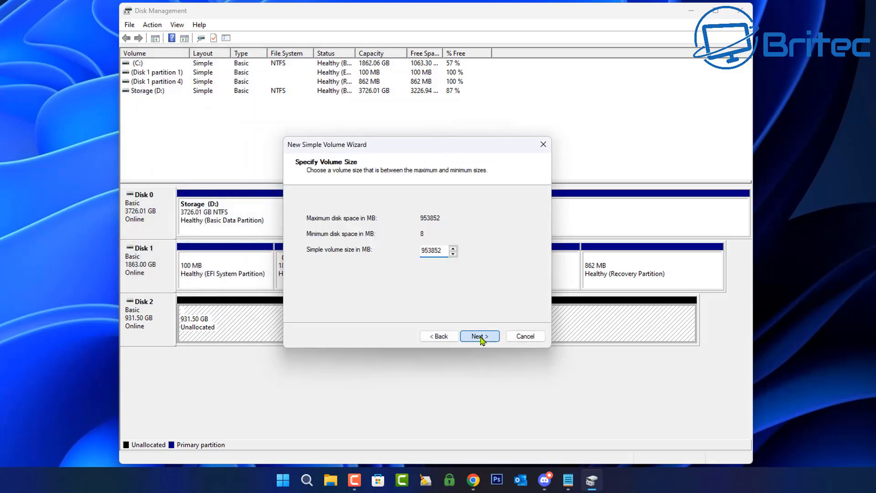
{"action": "left_click", "coordinate": [479, 336]}
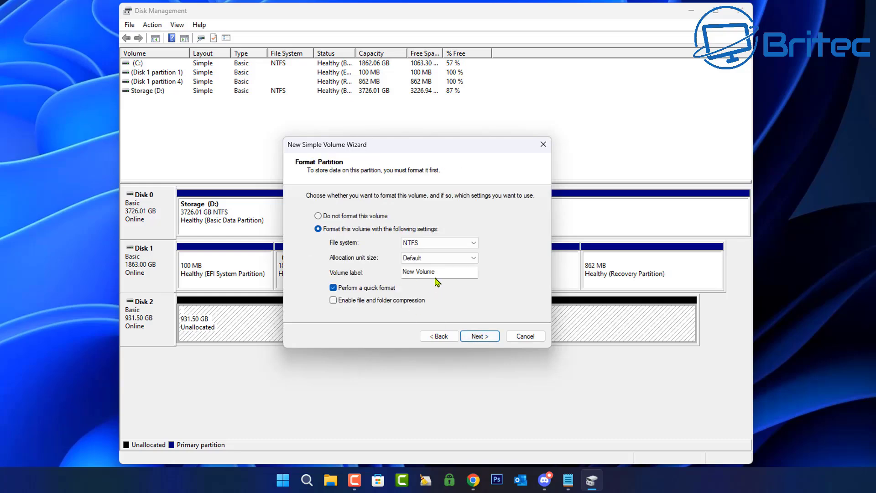
{"action": "left_click_drag", "start_coordinate": [397, 272], "coordinate": [438, 272]}
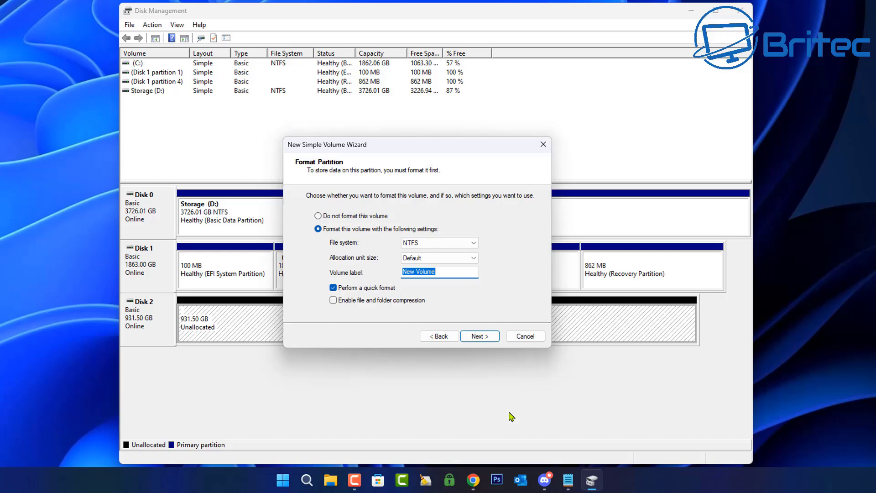
{"action": "type", "text": "Windows 11"}
{"action": "left_click", "coordinate": [484, 340]}
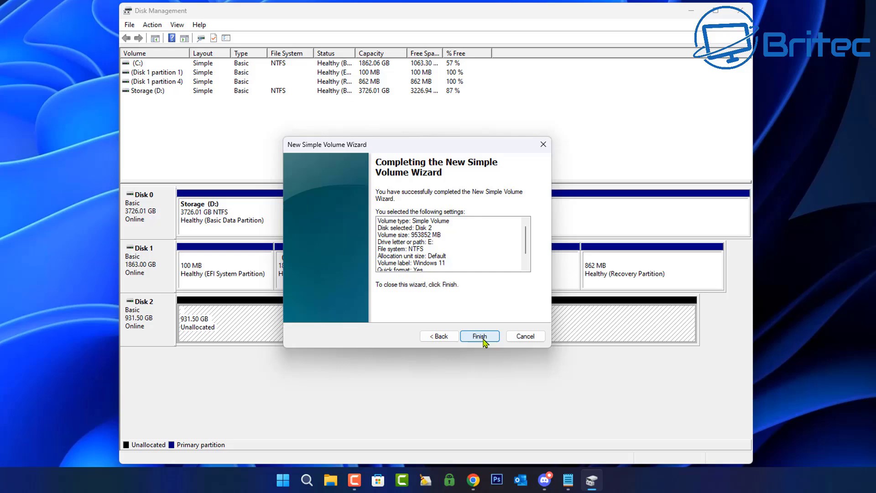
{"action": "left_click", "coordinate": [484, 339]}
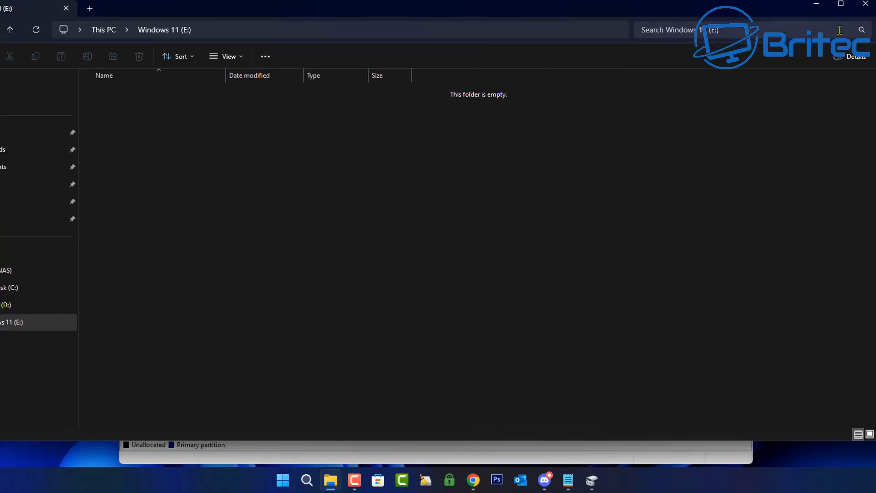
- Close Explorer and shrink Windows 11 (E:) by 10000 MB to free 9.77 GB
{"action": "left_click", "coordinate": [867, 9]}
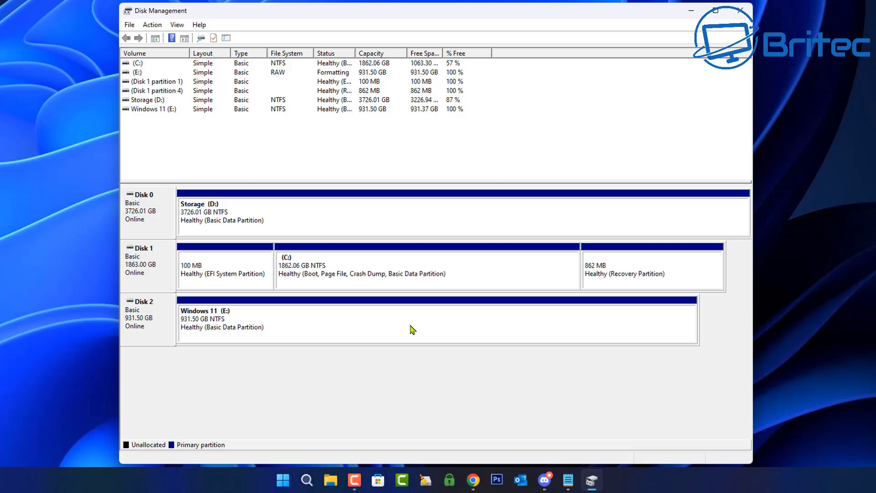
{"action": "right_click", "coordinate": [370, 326]}
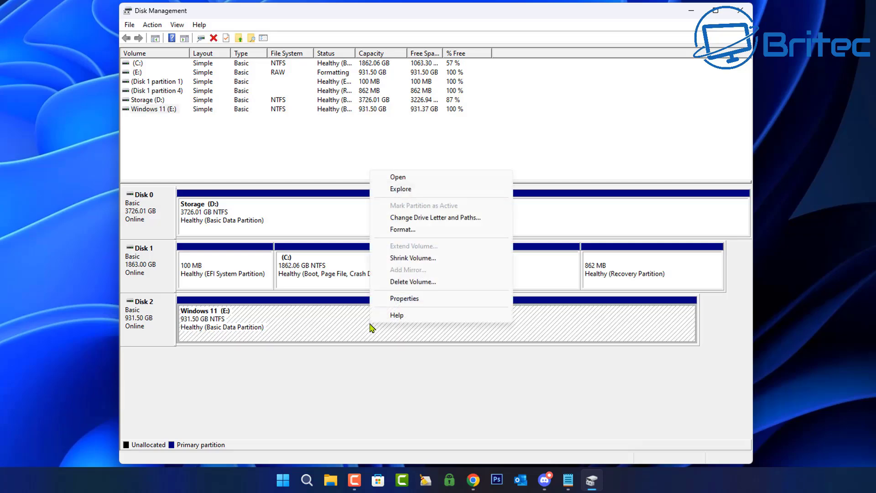
{"action": "left_click", "coordinate": [432, 258]}
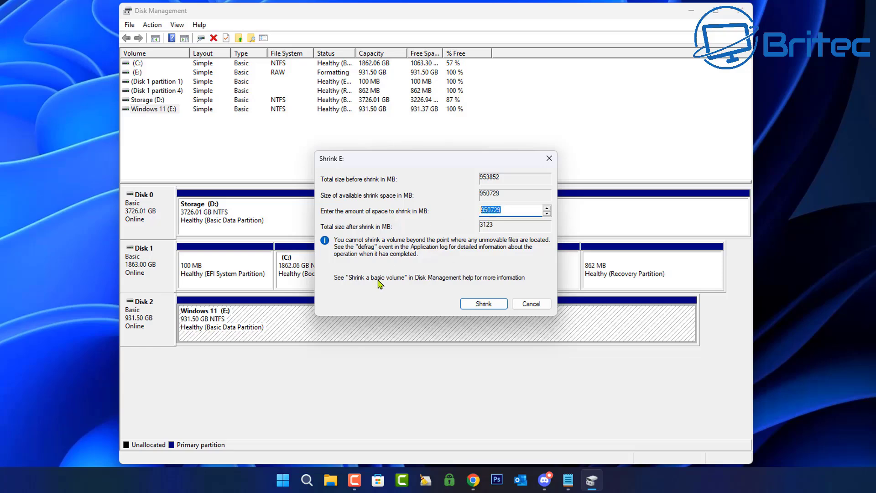
{"action": "type", "text": "10000"}
{"action": "left_click", "coordinate": [480, 304]}
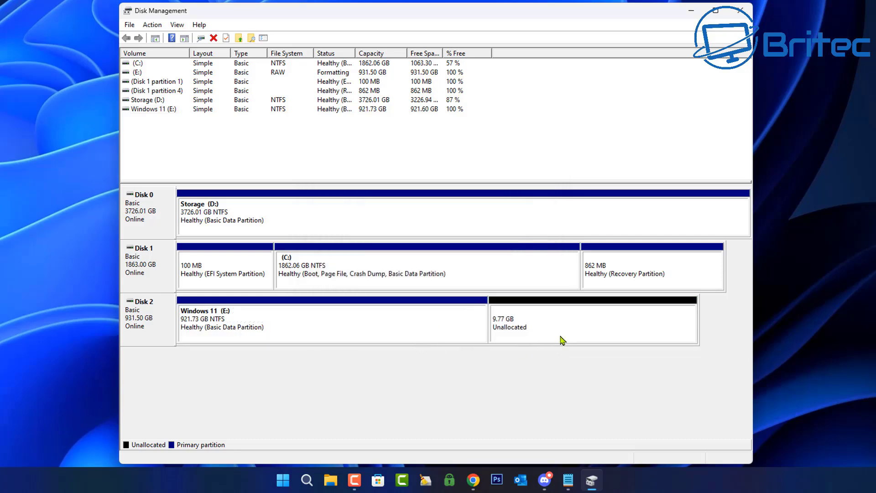
- Create a 10000 MB NTFS volume F: labelled 'Windows 11 Installer' from the unallocated space
{"action": "right_click", "coordinate": [537, 330]}
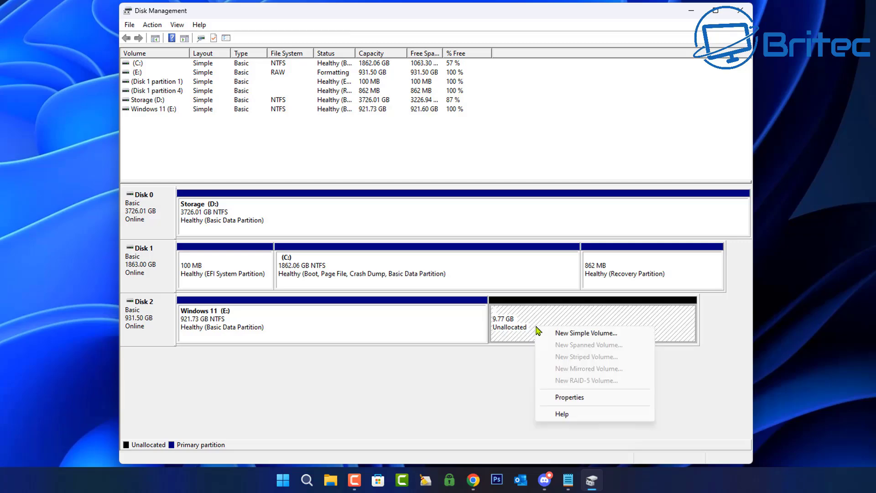
{"action": "left_click", "coordinate": [574, 336]}
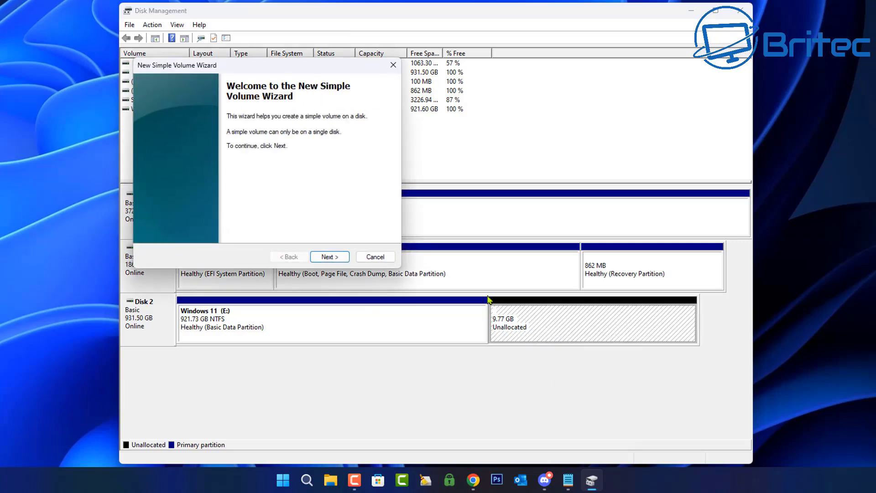
{"action": "left_click_drag", "start_coordinate": [281, 75], "coordinate": [437, 123]}
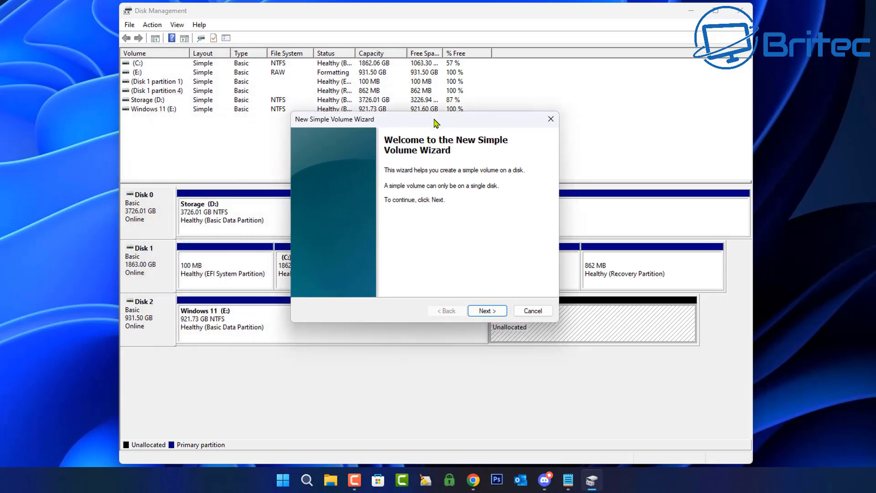
{"action": "left_click", "coordinate": [489, 313]}
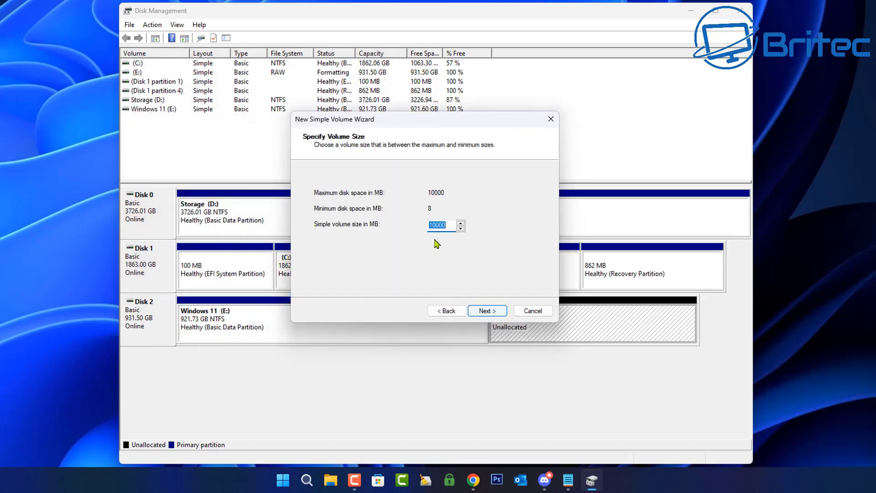
{"action": "left_click", "coordinate": [487, 311]}
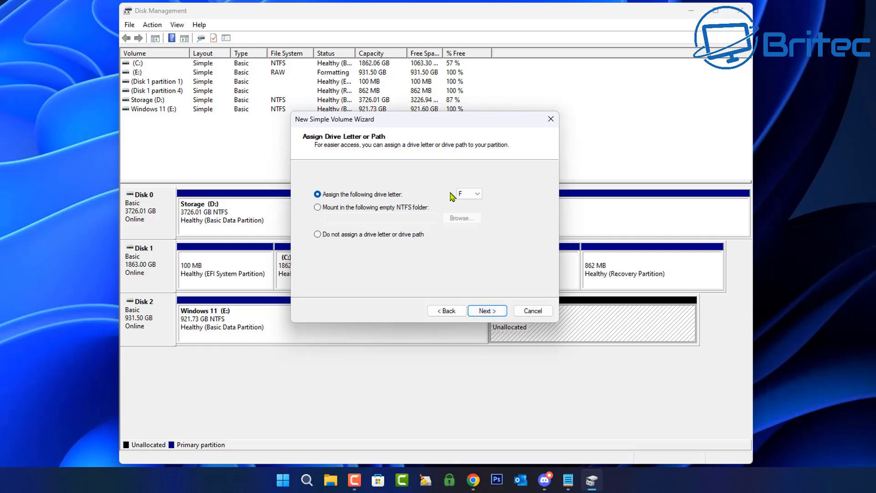
{"action": "left_click", "coordinate": [487, 311]}
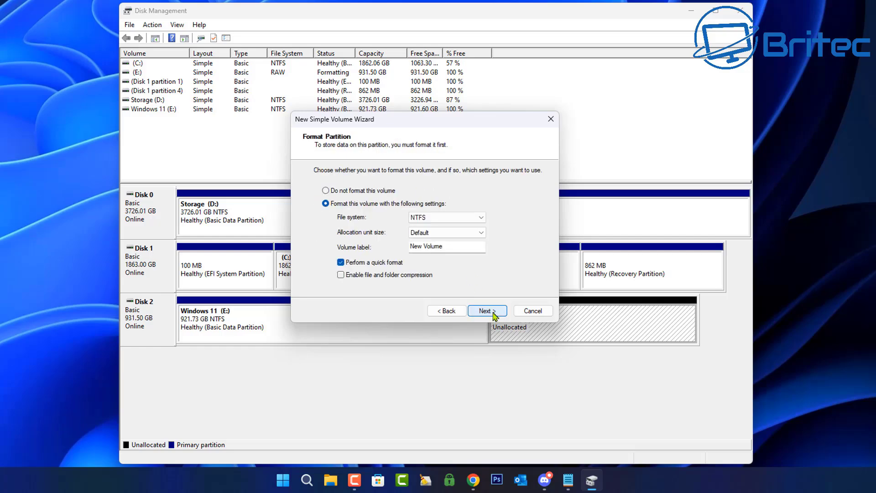
{"action": "left_click_drag", "start_coordinate": [444, 247], "coordinate": [370, 250]}
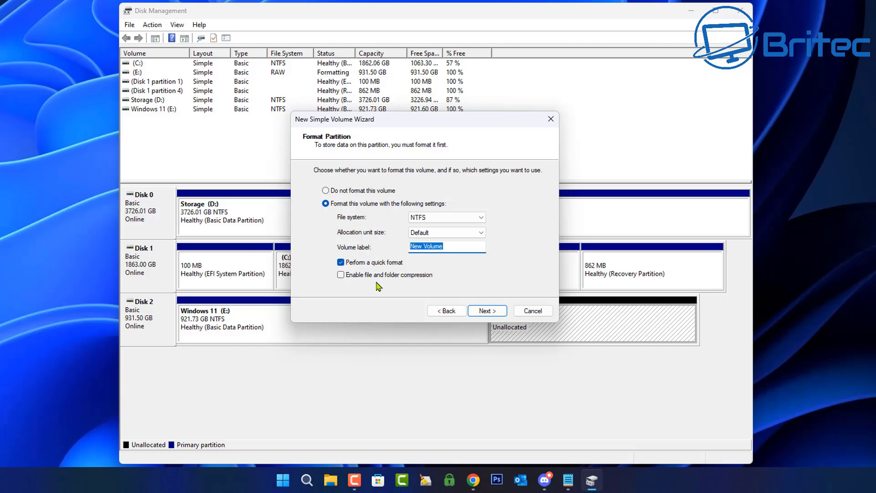
{"action": "type", "text": "Windows 11 Installer"}
{"action": "left_click", "coordinate": [487, 311]}
{"action": "left_click", "coordinate": [488, 311]}
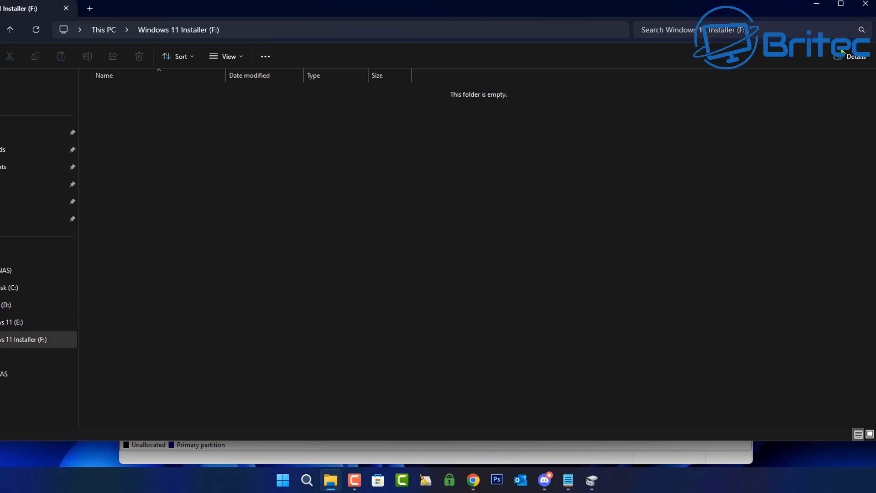
{"action": "left_click", "coordinate": [866, 7]}
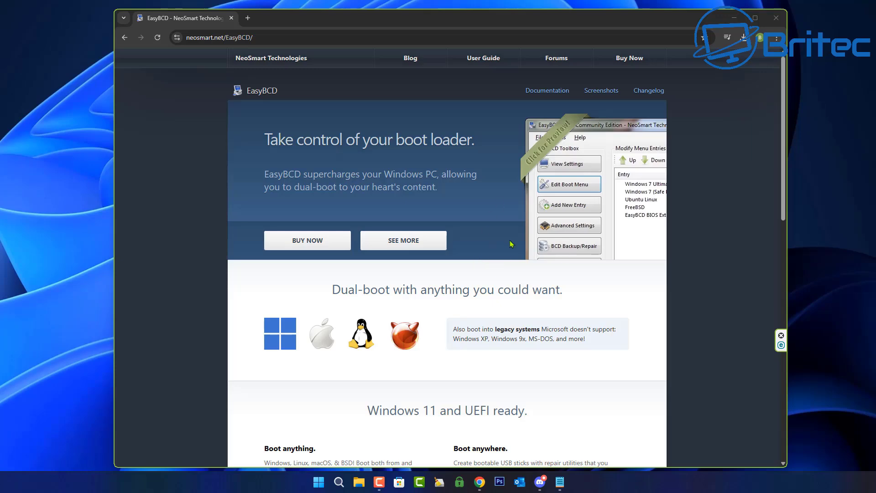
- Register for the free non-commercial EasyBCD edition and download it without entering details
{"action": "scroll", "coordinate": [511, 245], "scroll_direction": "down", "scroll_amount": 9}
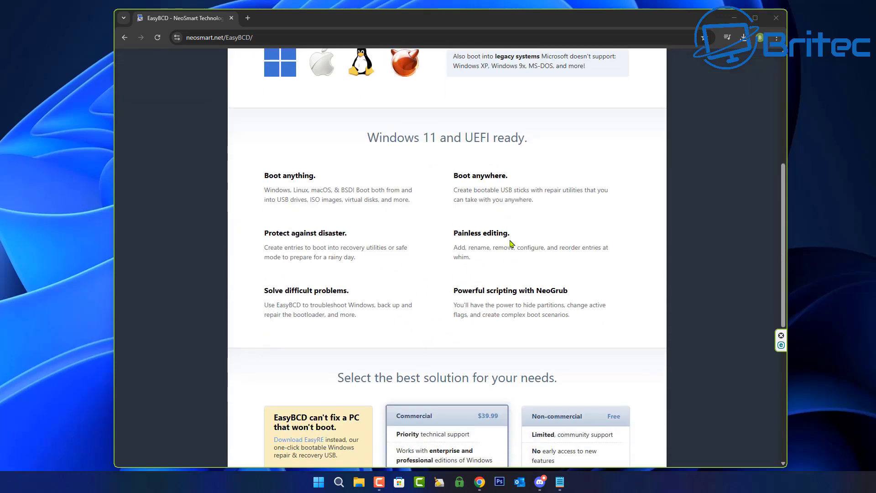
{"action": "scroll", "coordinate": [511, 245], "scroll_direction": "down", "scroll_amount": 2}
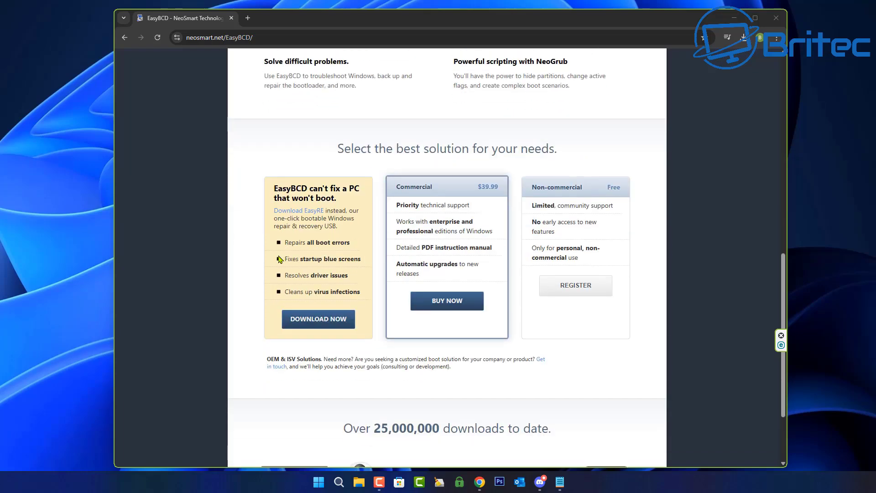
{"action": "left_click", "coordinate": [573, 288]}
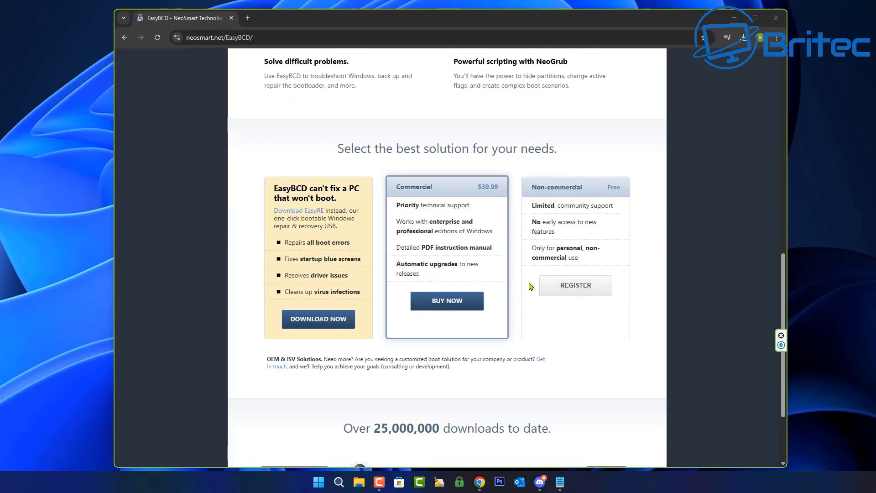
{"action": "left_click", "coordinate": [579, 288]}
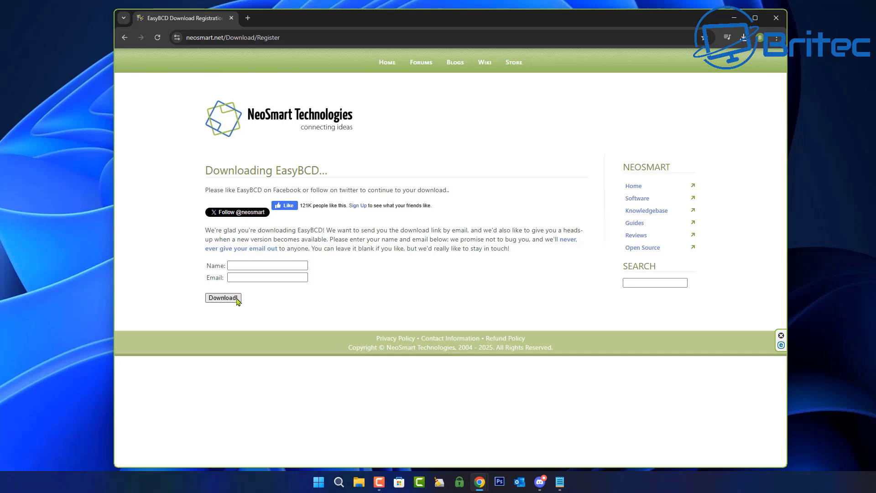
{"action": "left_click", "coordinate": [232, 301]}
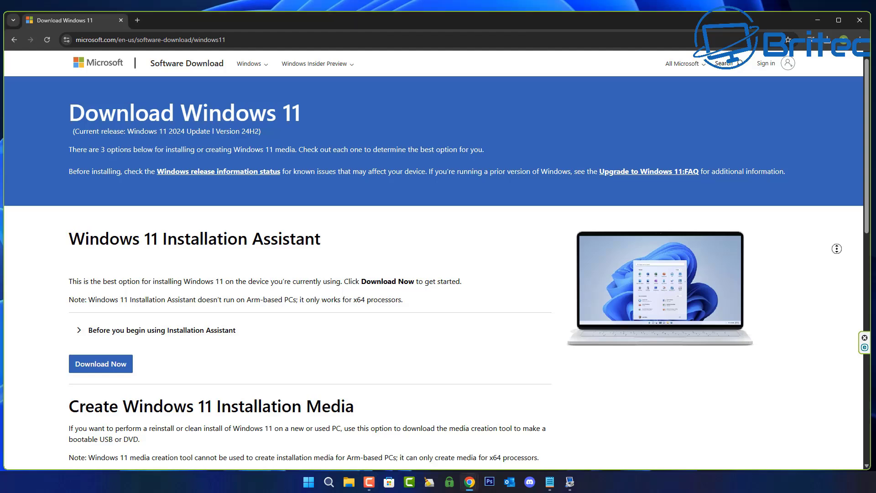
- Select the Windows 11 multi-edition ISO for x64 devices and submit it for download
{"action": "scroll", "coordinate": [838, 259], "scroll_direction": "down", "scroll_amount": 2}
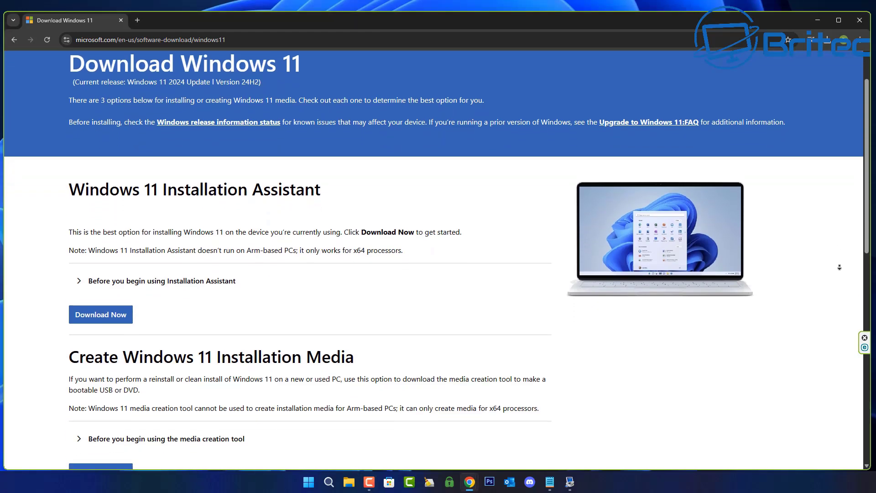
{"action": "scroll", "coordinate": [839, 267], "scroll_direction": "down", "scroll_amount": 3}
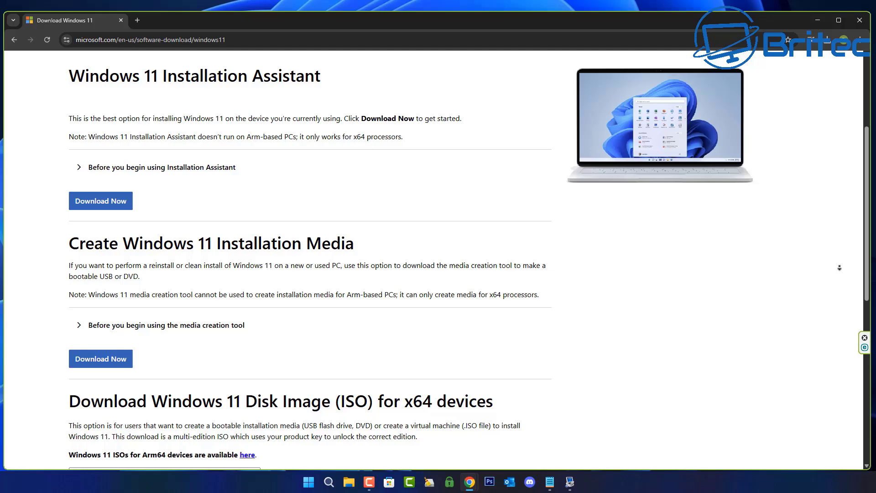
{"action": "scroll", "coordinate": [839, 268], "scroll_direction": "down", "scroll_amount": 3}
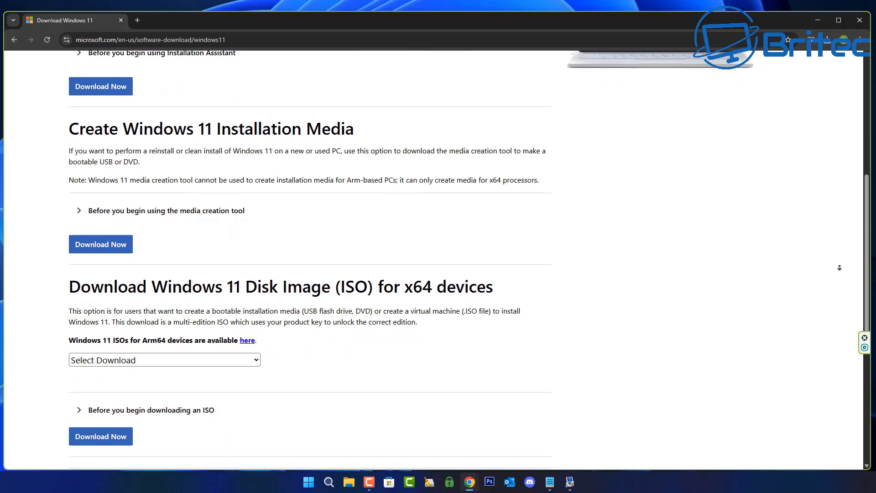
{"action": "scroll", "coordinate": [839, 268], "scroll_direction": "down", "scroll_amount": 3}
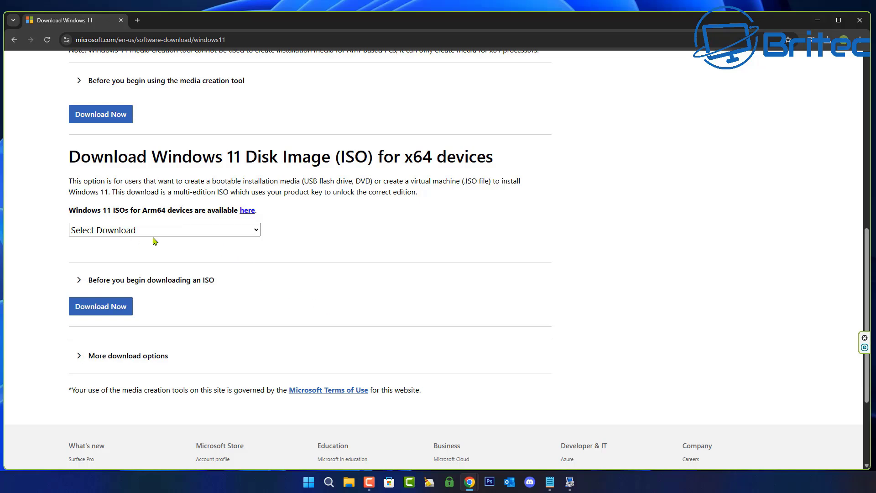
{"action": "left_click", "coordinate": [177, 233]}
{"action": "left_click", "coordinate": [154, 262]}
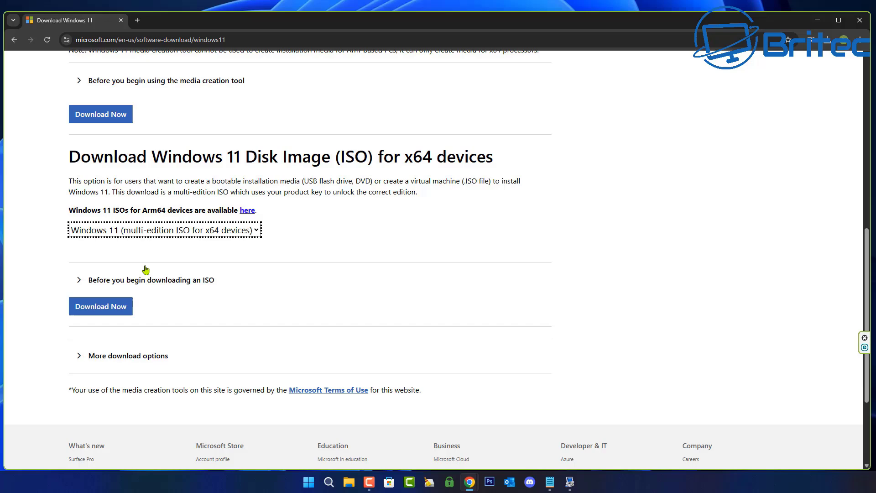
{"action": "left_click", "coordinate": [103, 307]}
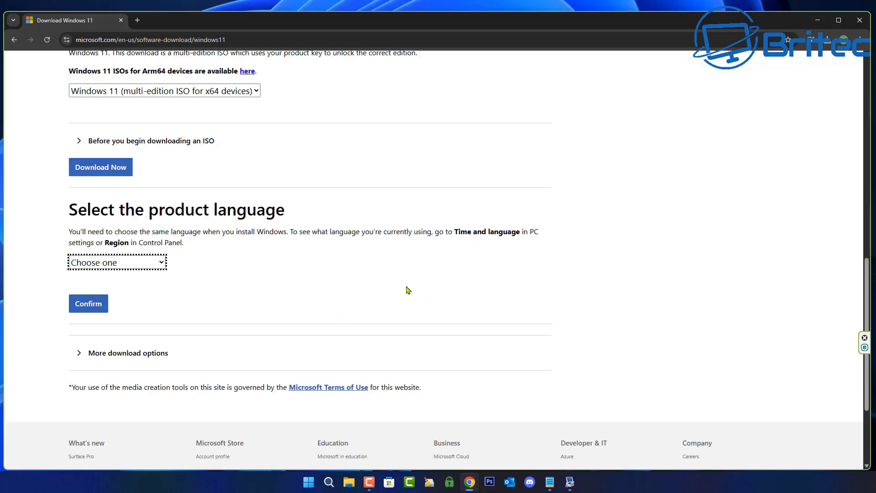
- Choose English International as the language and start the 64-bit ISO download
{"action": "left_click", "coordinate": [161, 264]}
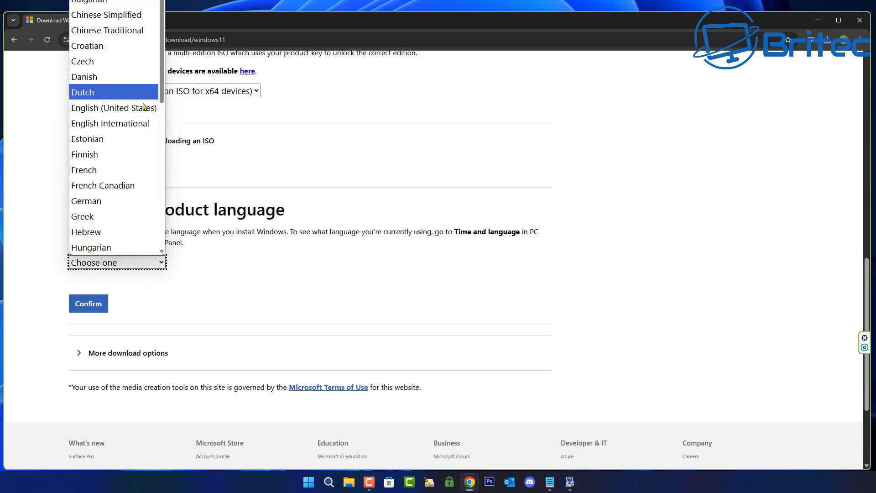
{"action": "left_click", "coordinate": [134, 132]}
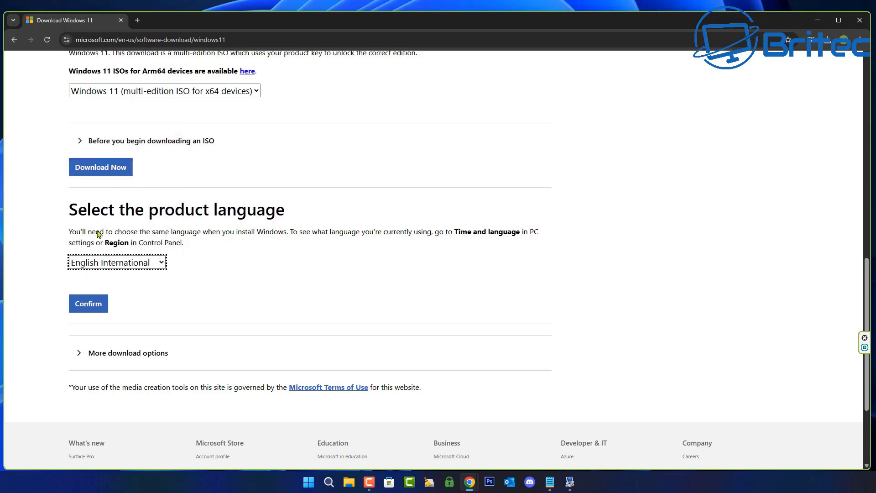
{"action": "left_click", "coordinate": [94, 305]}
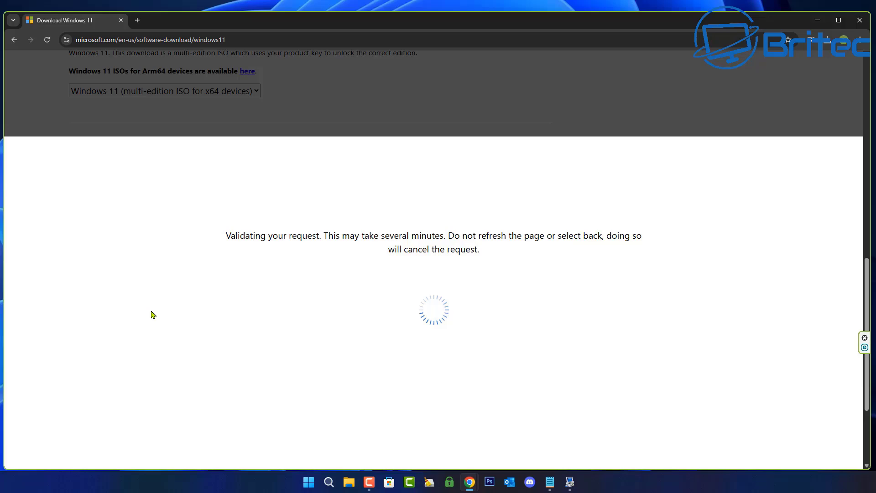
{"action": "scroll", "coordinate": [317, 323], "scroll_direction": "down", "scroll_amount": 3}
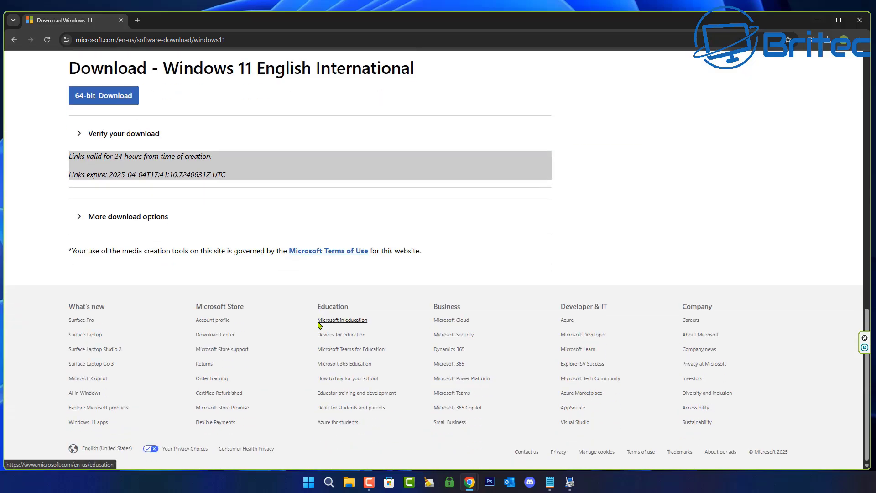
{"action": "left_click", "coordinate": [108, 98]}
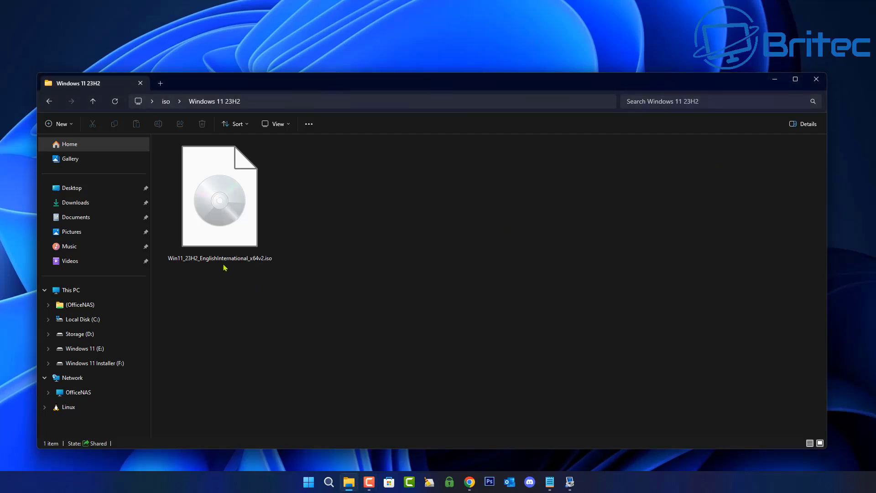
- Mount the Windows 11 ISO as a virtual drive
{"action": "right_click", "coordinate": [221, 211]}
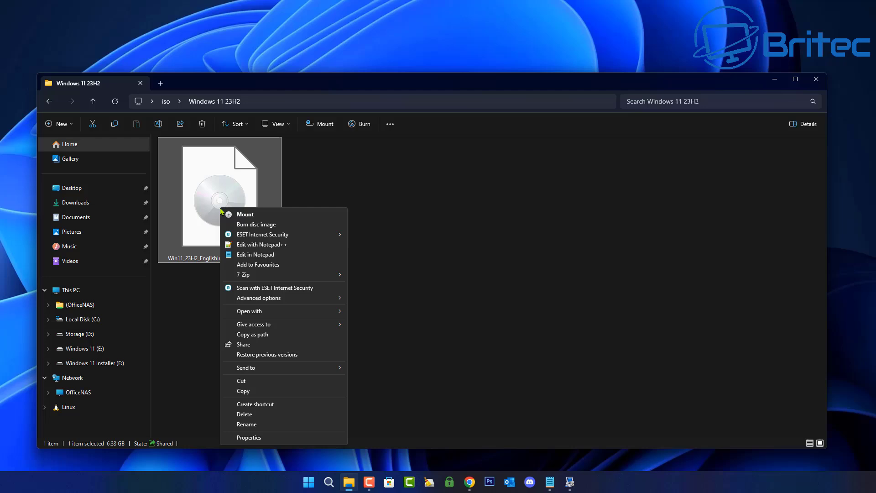
{"action": "left_click", "coordinate": [271, 217]}
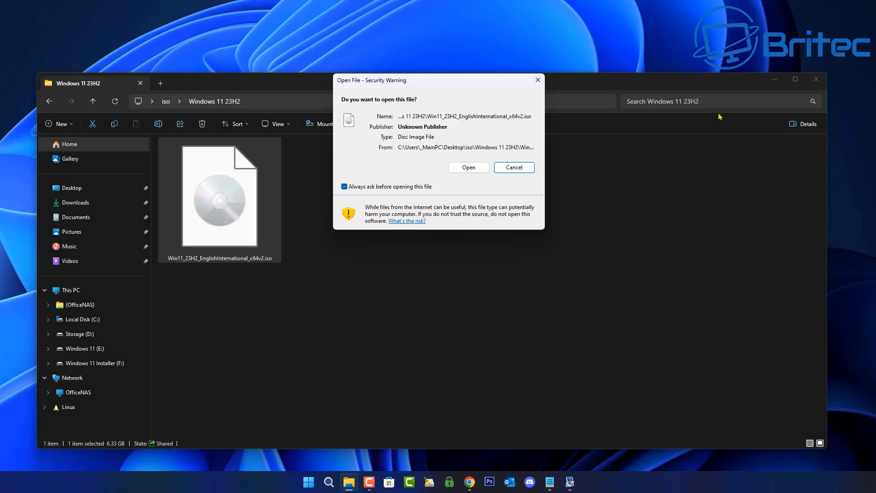
{"action": "left_click", "coordinate": [485, 168]}
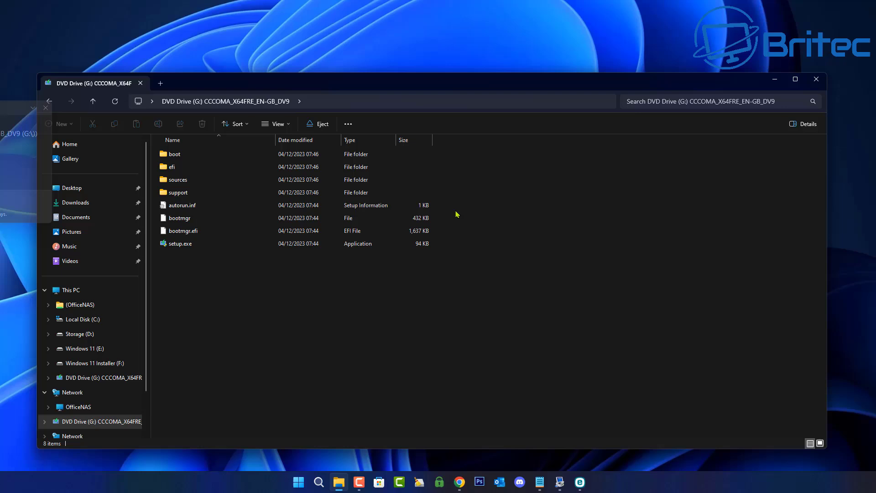
{"action": "left_click", "coordinate": [46, 108]}
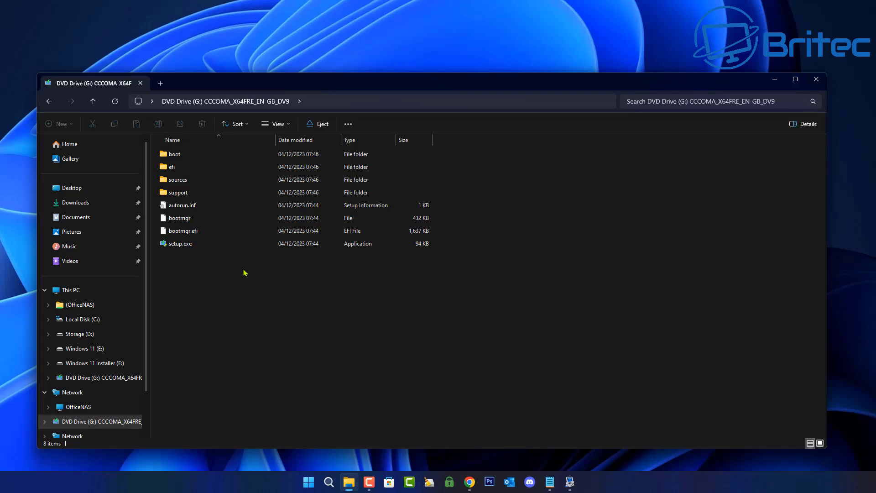
- Copy all eight installation files from the mounted ISO into Windows 11 Installer (F:)
{"action": "left_click_drag", "start_coordinate": [243, 269], "coordinate": [159, 149]}
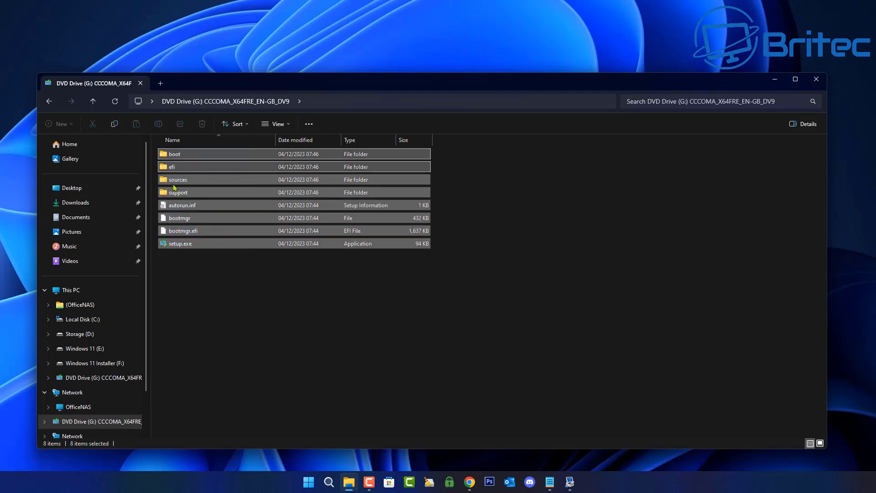
{"action": "right_click", "coordinate": [185, 191]}
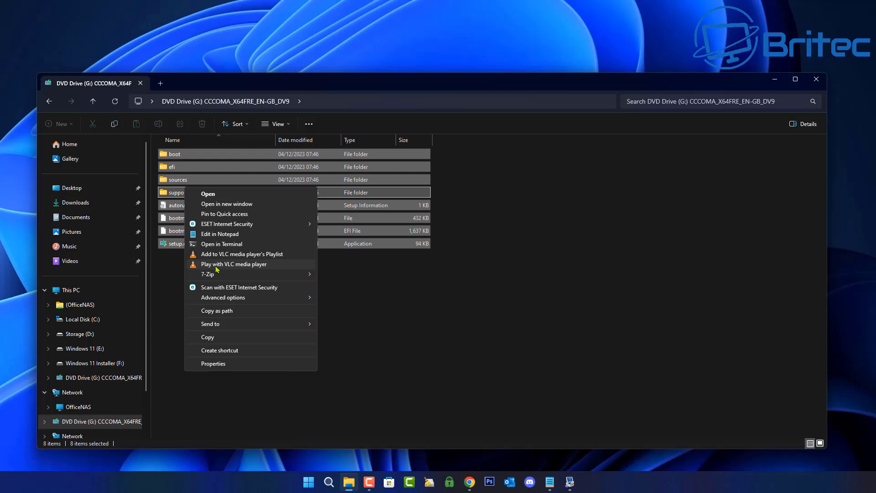
{"action": "left_click", "coordinate": [218, 337]}
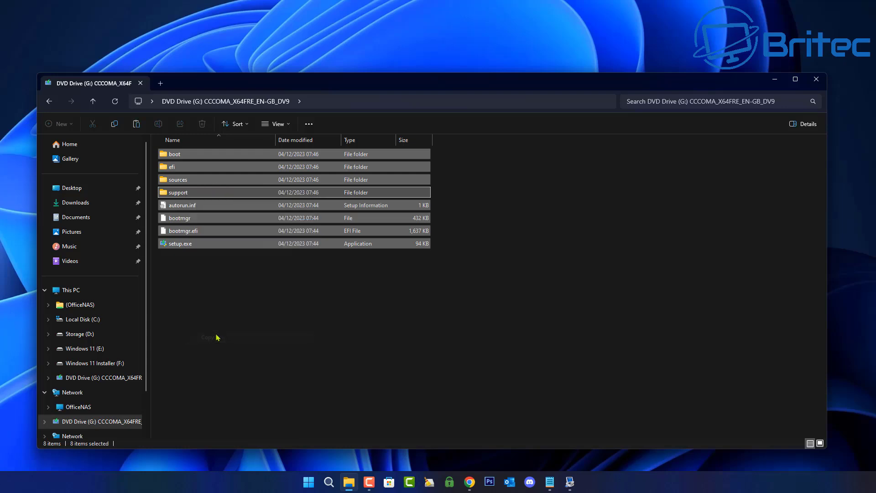
{"action": "left_click", "coordinate": [81, 292]}
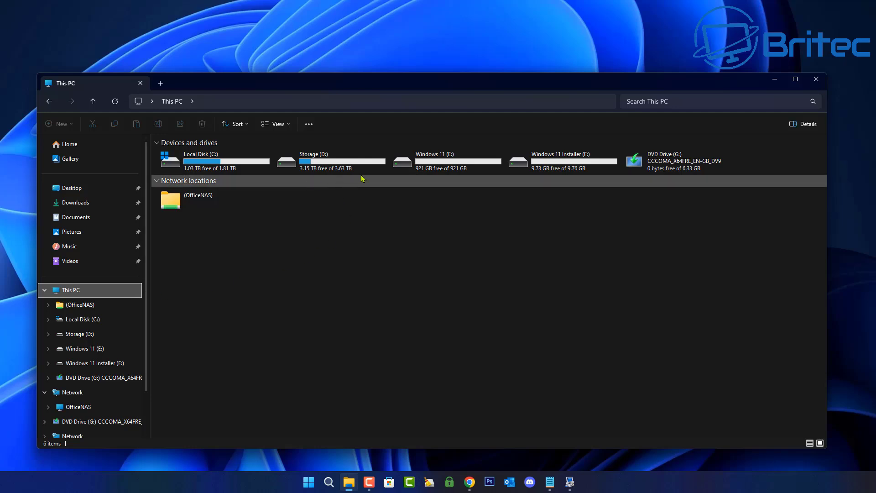
{"action": "double_click", "coordinate": [571, 163]}
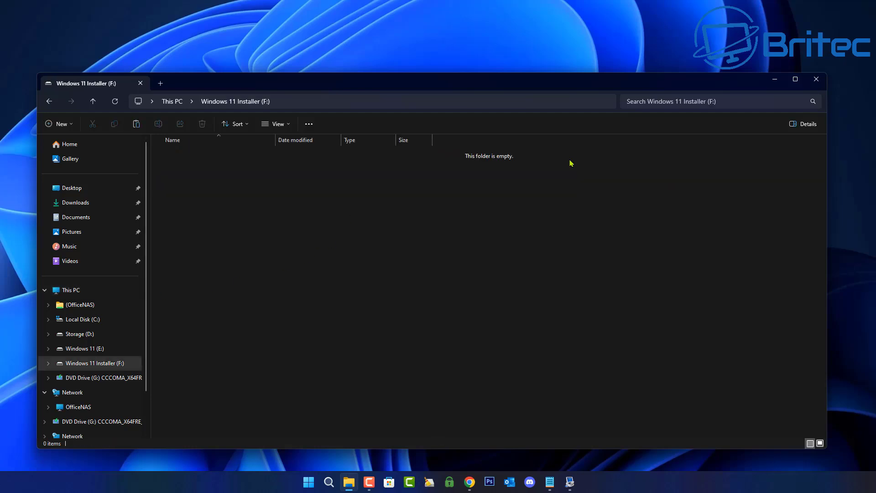
{"action": "right_click", "coordinate": [203, 178]}
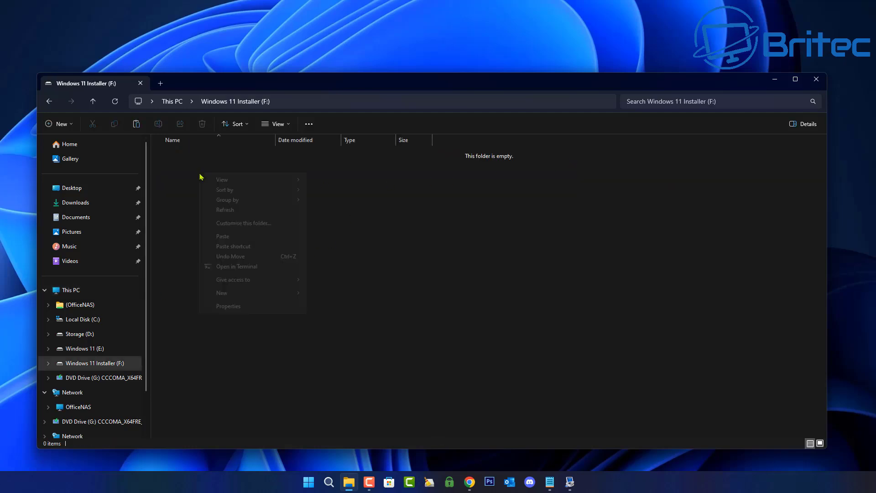
{"action": "left_click", "coordinate": [223, 236]}
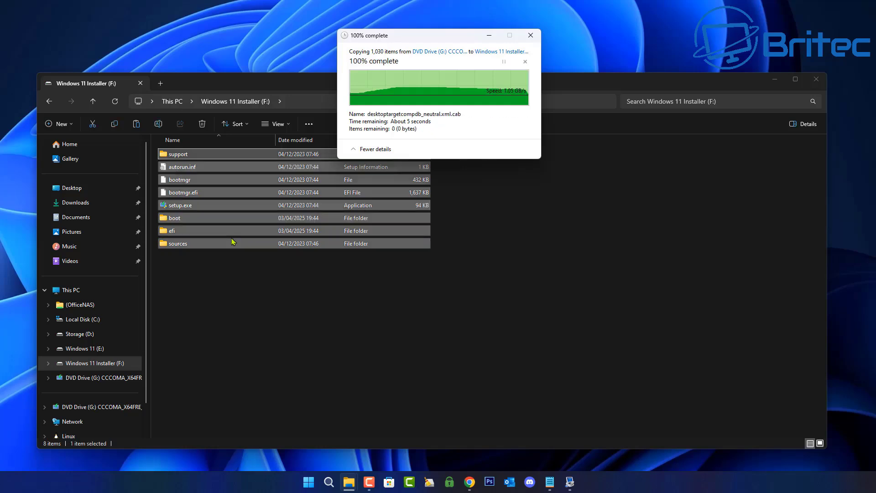
- Eject DVD Drive (G:) and close the This PC window
{"action": "left_click", "coordinate": [49, 102]}
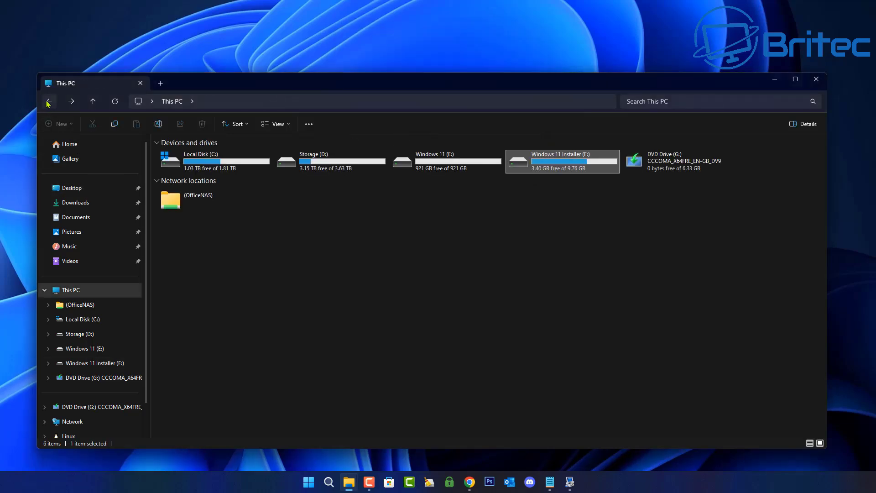
{"action": "left_click", "coordinate": [666, 168]}
{"action": "right_click", "coordinate": [666, 167]}
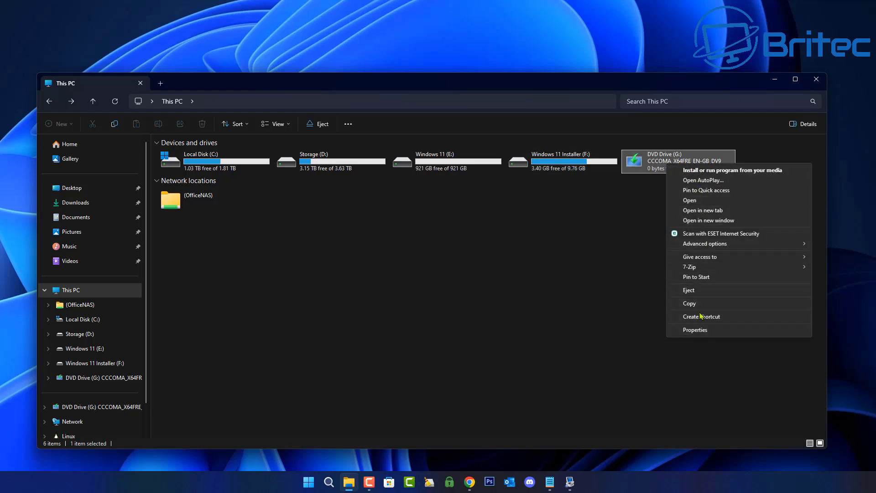
{"action": "left_click", "coordinate": [700, 290]}
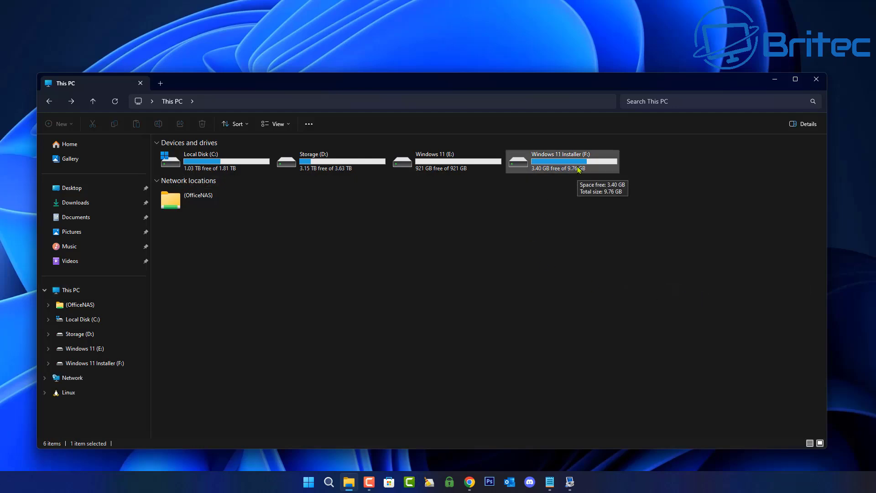
{"action": "left_click", "coordinate": [821, 84]}
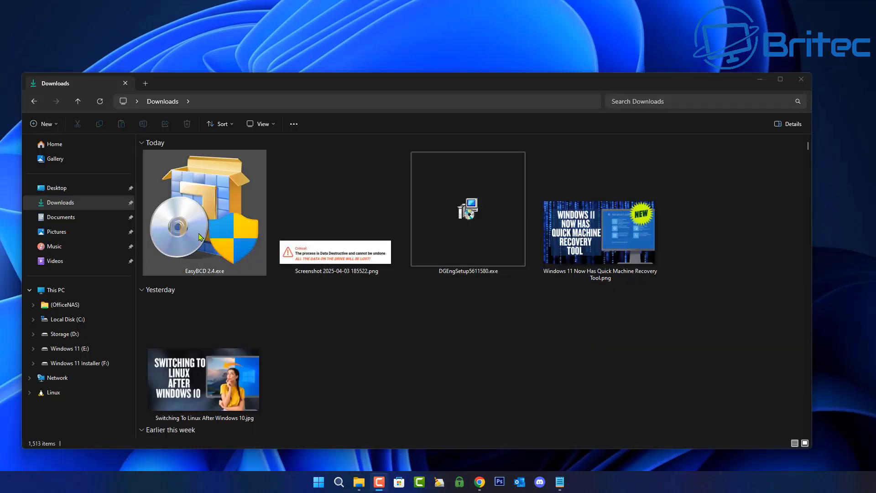
- Run the EasyBCD 2.4 installer, accepting the licence, default components and folder
{"action": "left_click", "coordinate": [200, 237]}
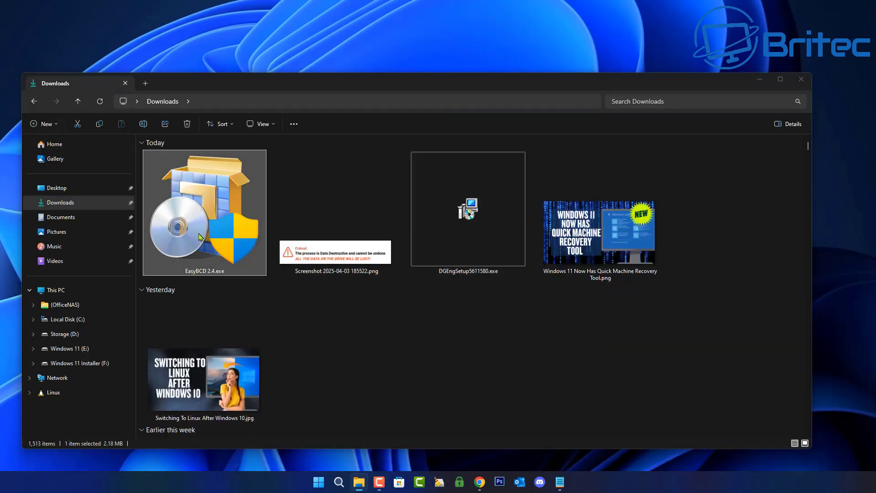
{"action": "double_click", "coordinate": [199, 236]}
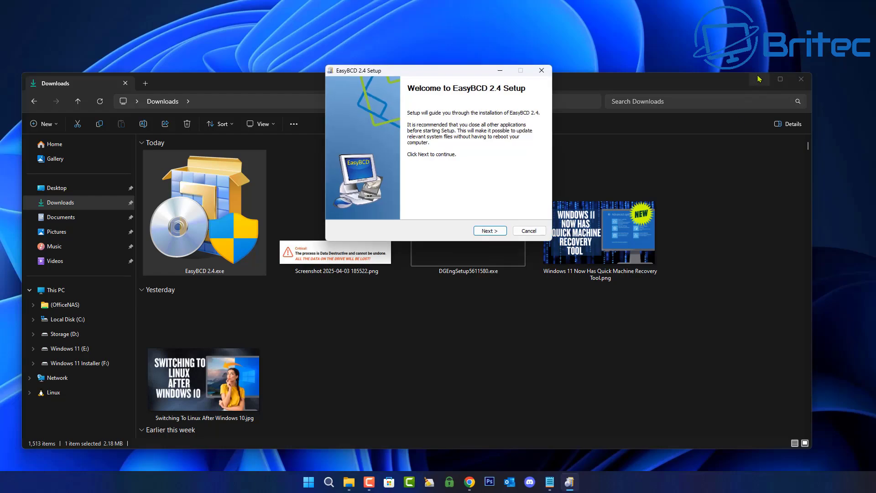
{"action": "left_click", "coordinate": [759, 79]}
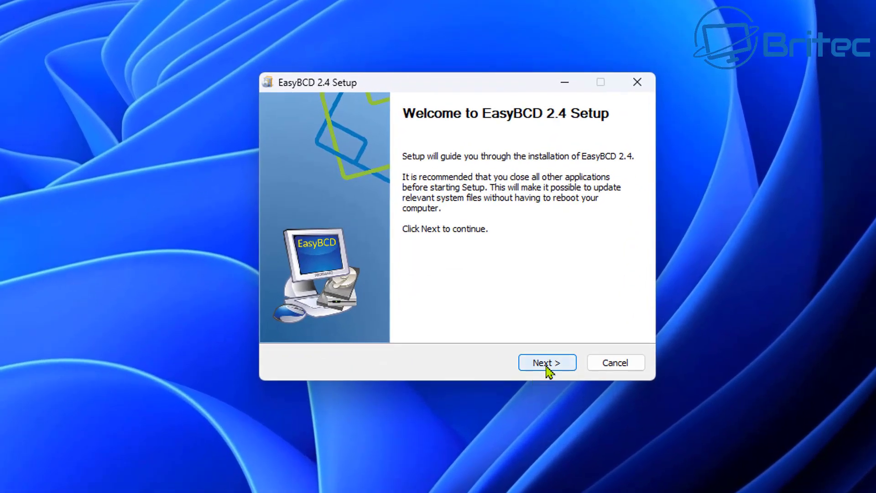
{"action": "left_click", "coordinate": [548, 363]}
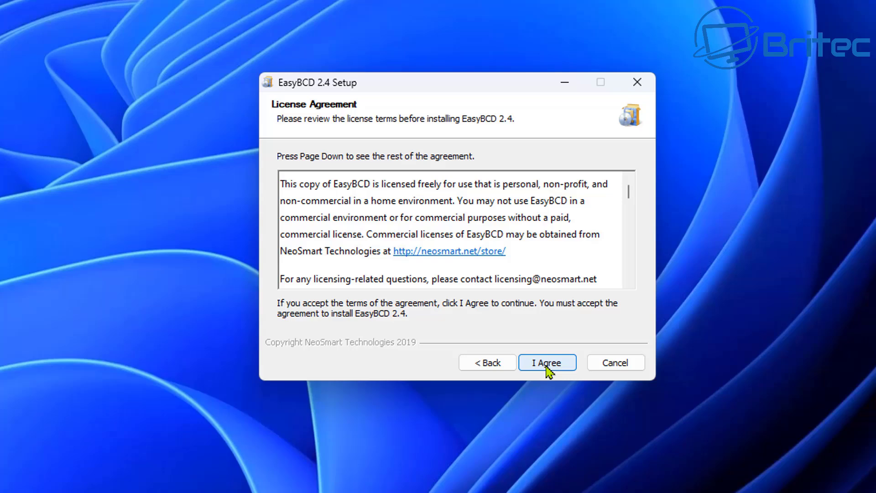
{"action": "left_click", "coordinate": [548, 364]}
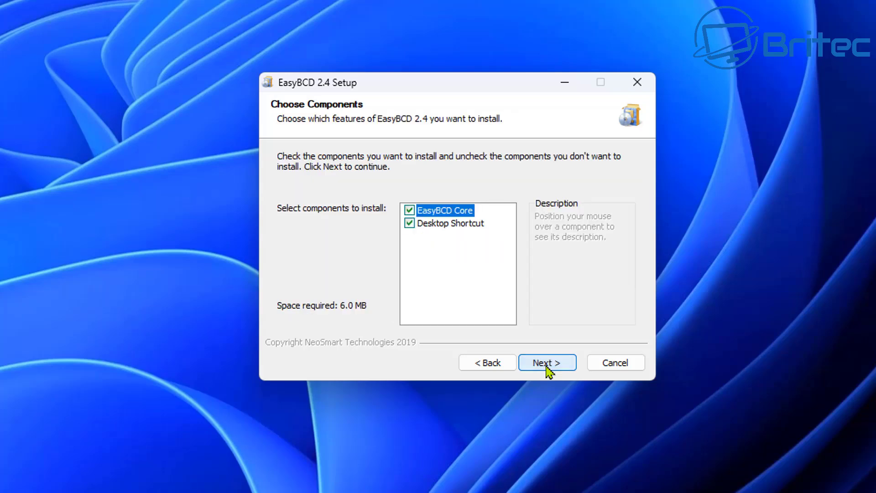
{"action": "left_click", "coordinate": [547, 364]}
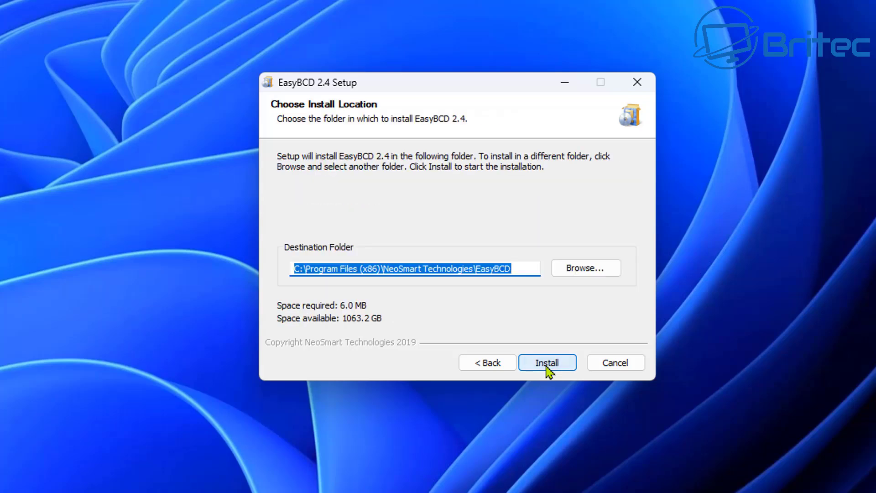
{"action": "left_click", "coordinate": [547, 363]}
- Complete installation and launch EasyBCD in English, accepting the non-commercial licence notice
{"action": "left_click", "coordinate": [547, 363]}
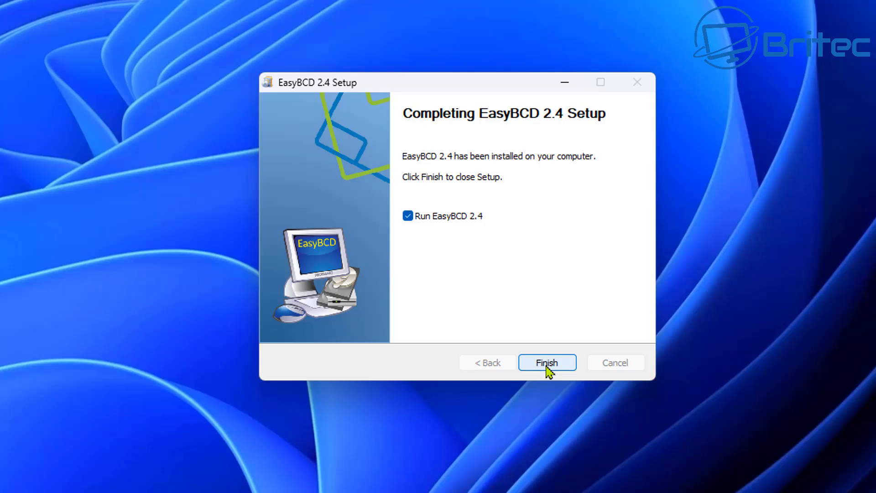
{"action": "left_click", "coordinate": [547, 363]}
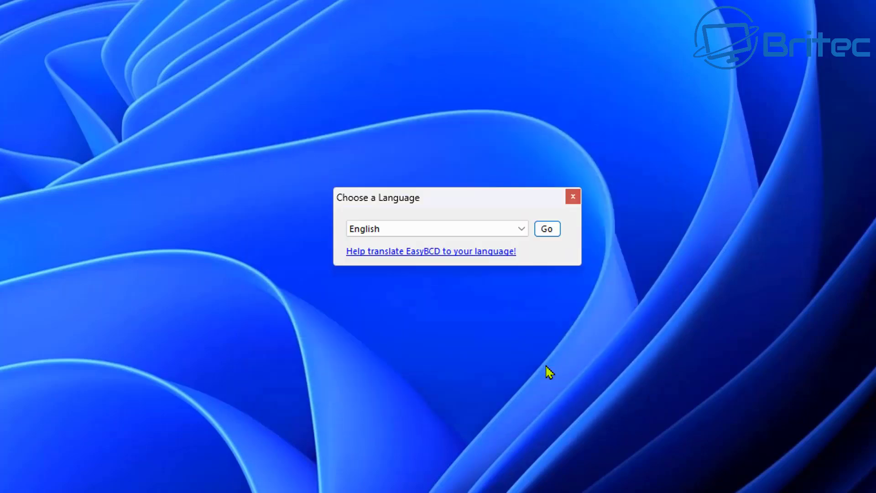
{"action": "left_click", "coordinate": [550, 233]}
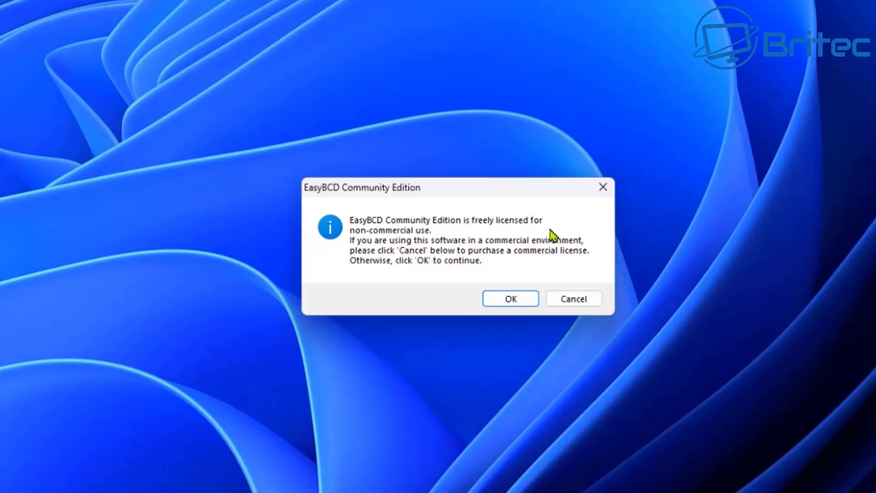
{"action": "left_click", "coordinate": [517, 301]}
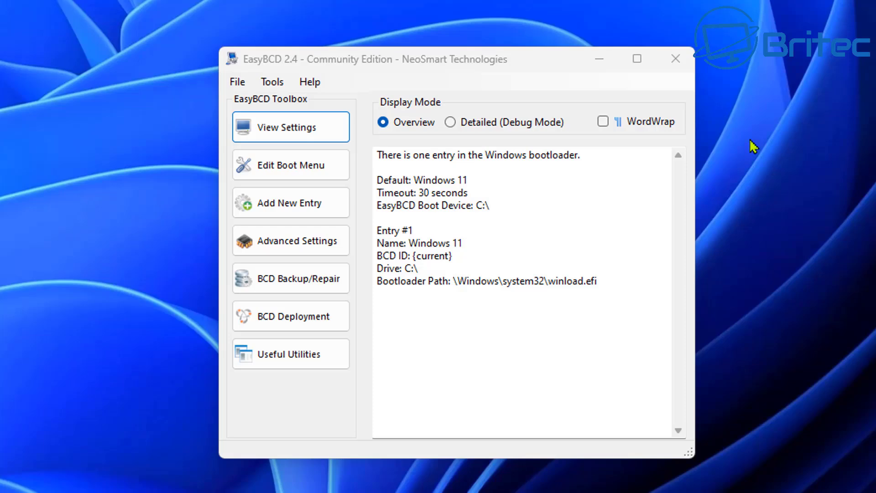
- Add a new WinPE image boot entry named 'Windows 11 Installer'
{"action": "left_click", "coordinate": [303, 207]}
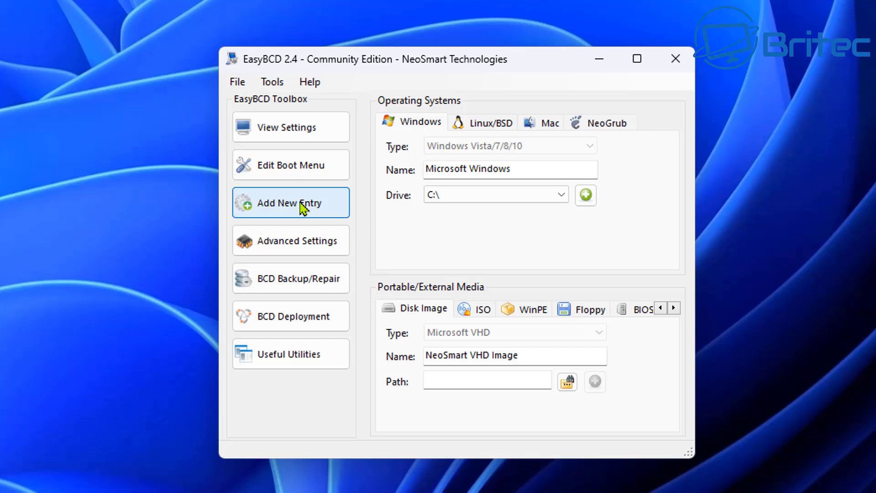
{"action": "left_click", "coordinate": [533, 310]}
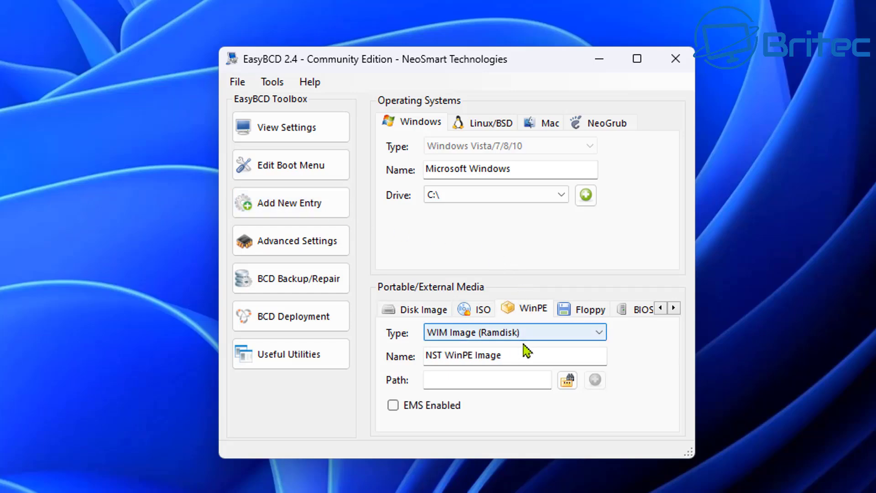
{"action": "left_click_drag", "start_coordinate": [518, 356], "coordinate": [348, 349]}
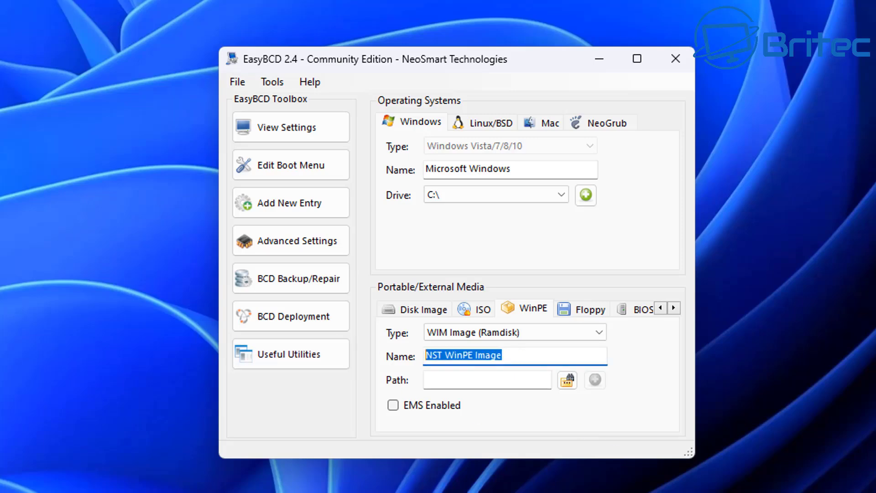
{"action": "type", "text": "W"}
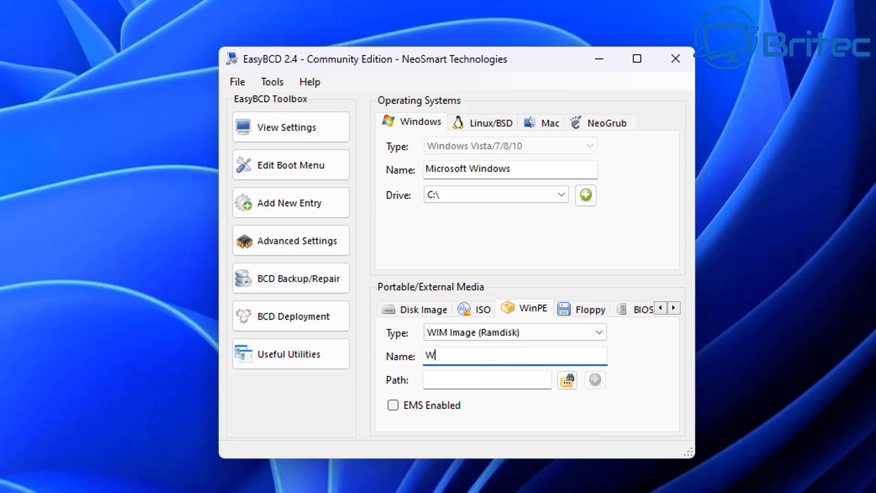
{"action": "type", "text": "indews 11 Installer"}
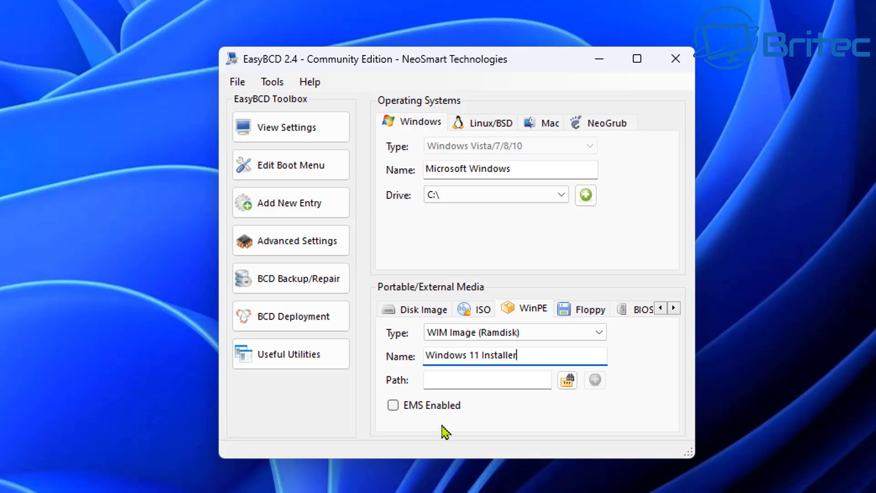
- Pick boot.wim from the sources folder on Windows 11 Installer (F:) as the entry's image
{"action": "left_click", "coordinate": [566, 385]}
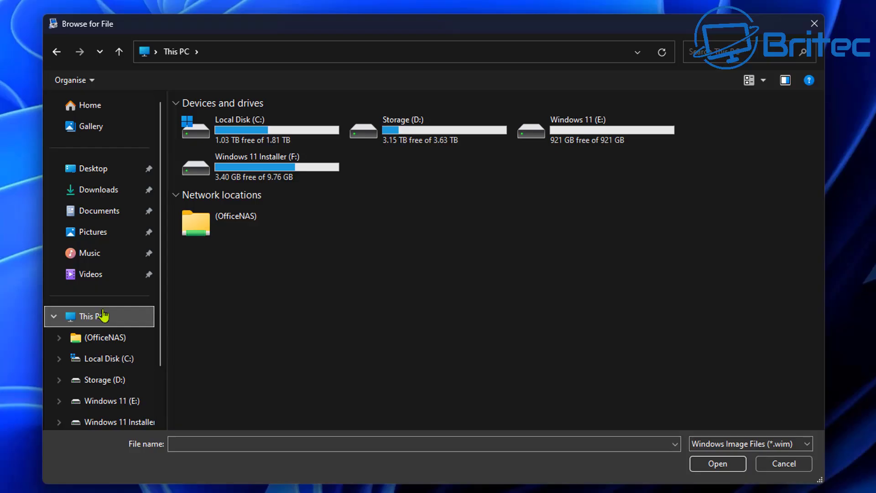
{"action": "double_click", "coordinate": [280, 177]}
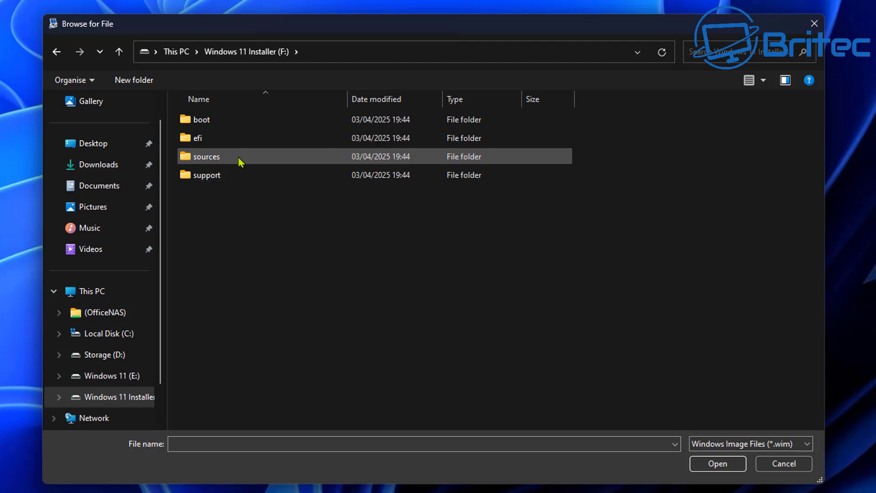
{"action": "double_click", "coordinate": [240, 161]}
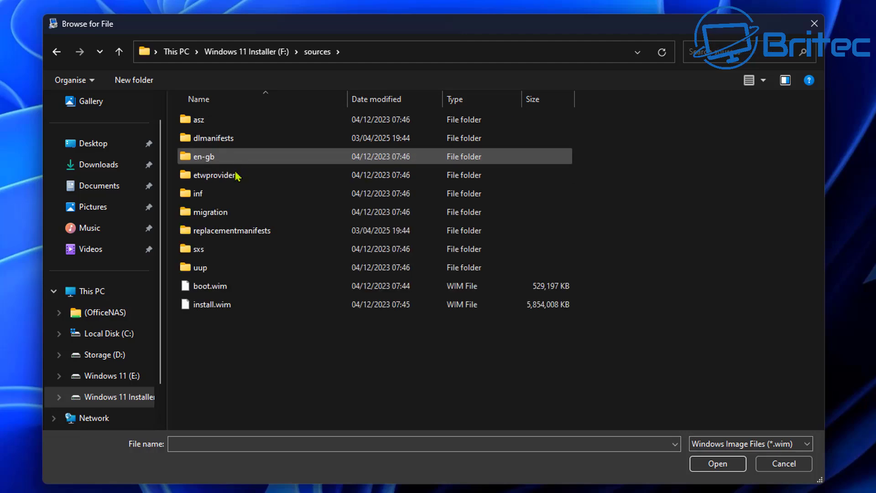
{"action": "left_click", "coordinate": [236, 291]}
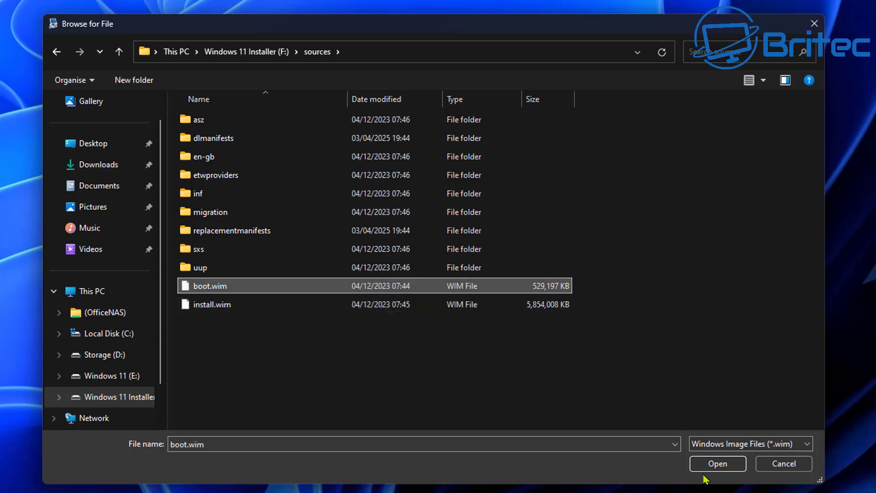
{"action": "left_click", "coordinate": [718, 464]}
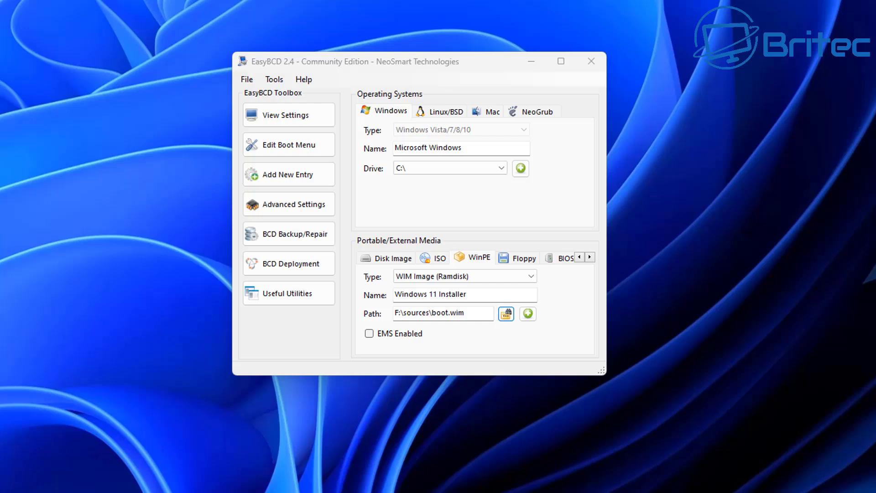
- Add the Windows 11 Installer boot entry, close EasyBCD declining the promo, and show Start's power options
{"action": "left_click", "coordinate": [528, 315]}
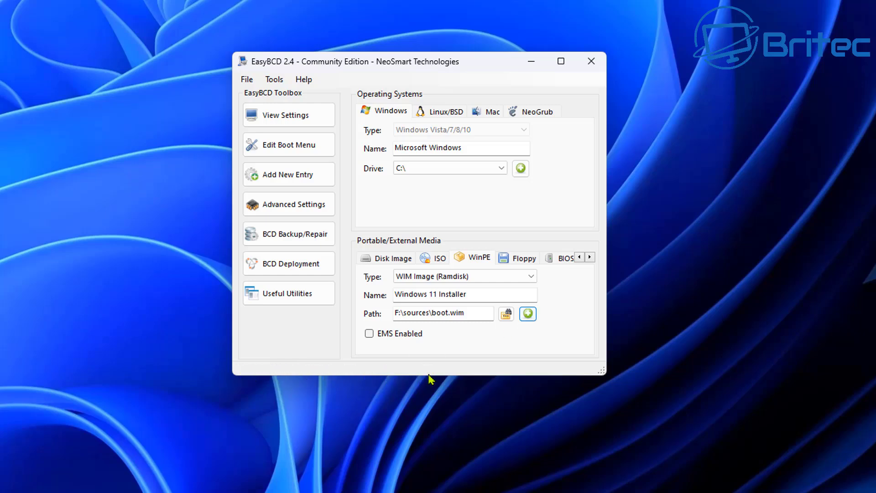
{"action": "left_click", "coordinate": [592, 65]}
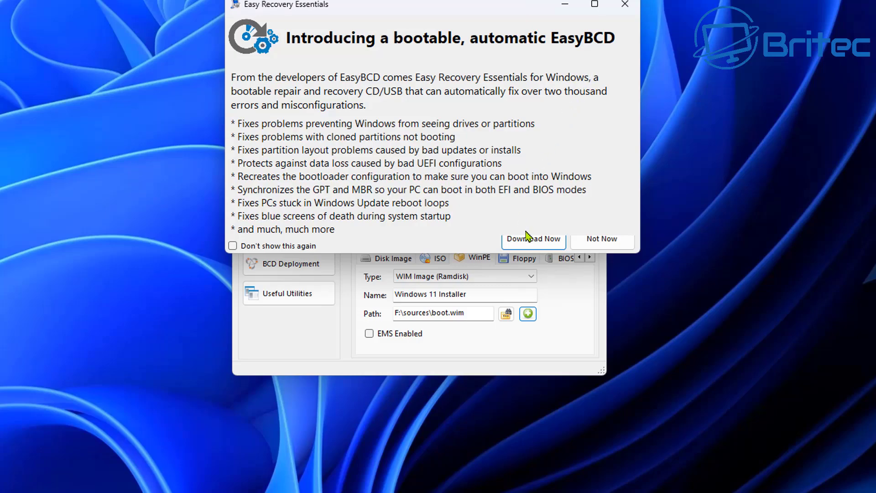
{"action": "left_click", "coordinate": [602, 244]}
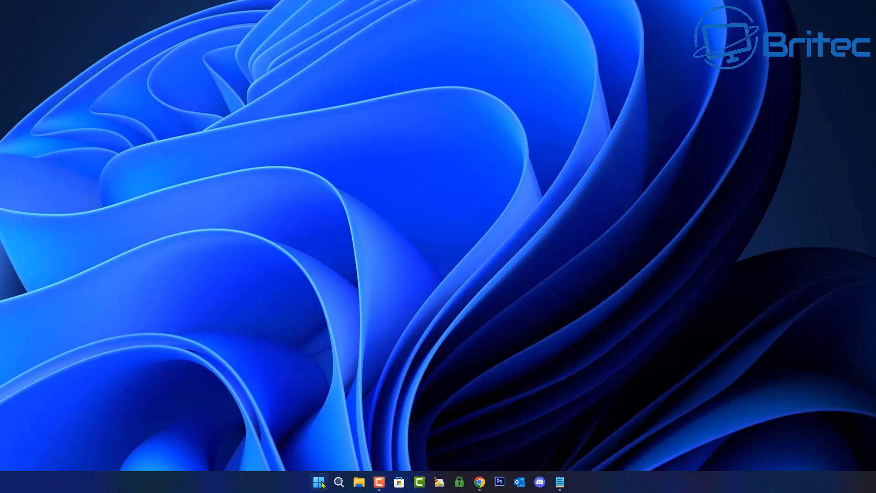
{"action": "left_click", "coordinate": [320, 483]}
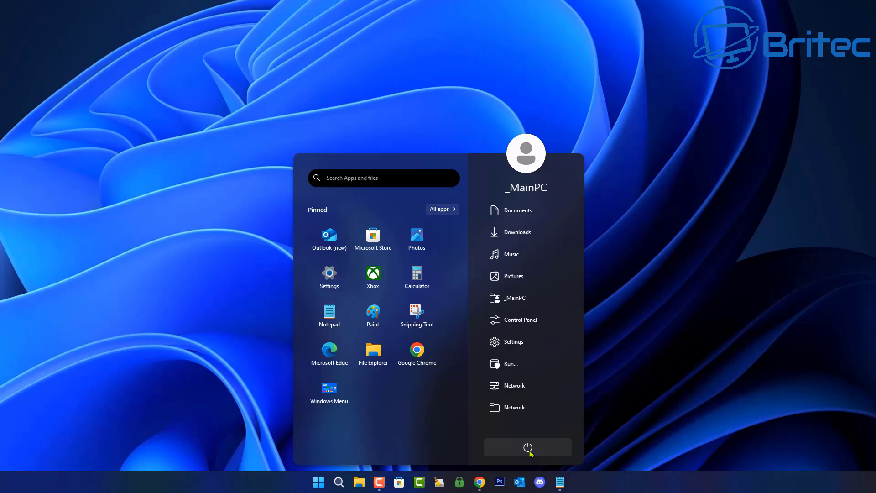
{"action": "left_click", "coordinate": [531, 452]}
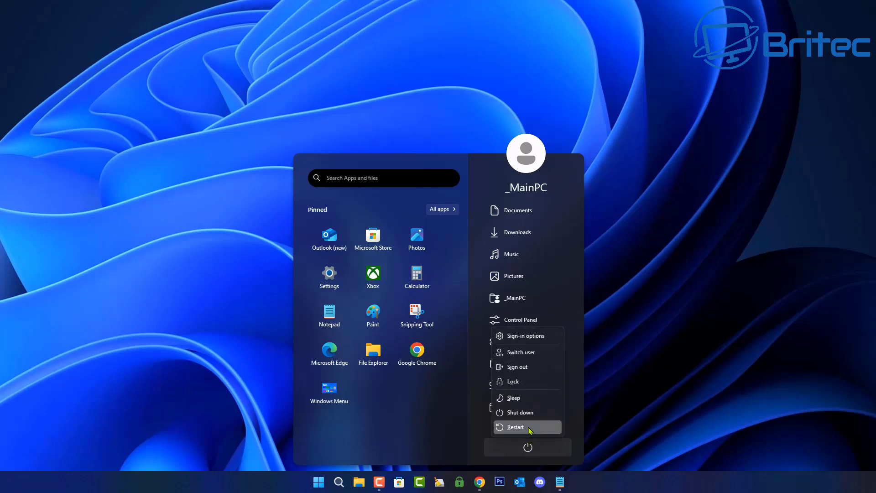
- Restart into the Windows 11 Installer boot entry and install onto Drive 1 Partition 2: Windows 11
{"action": "left_click", "coordinate": [516, 426]}
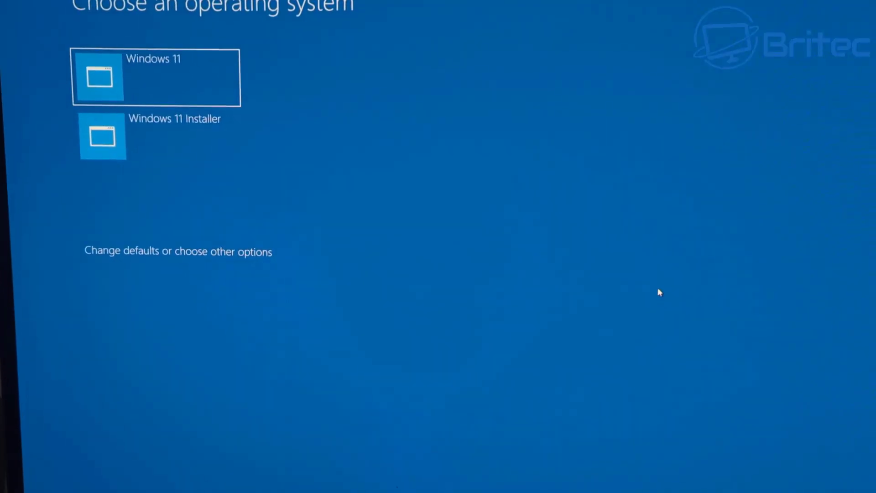
{"action": "key", "text": "Down"}
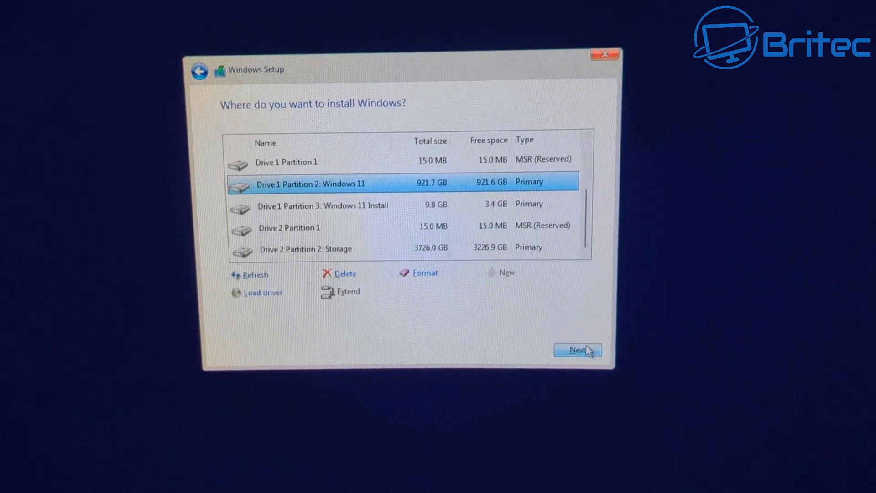
{"action": "left_click", "coordinate": [576, 354]}
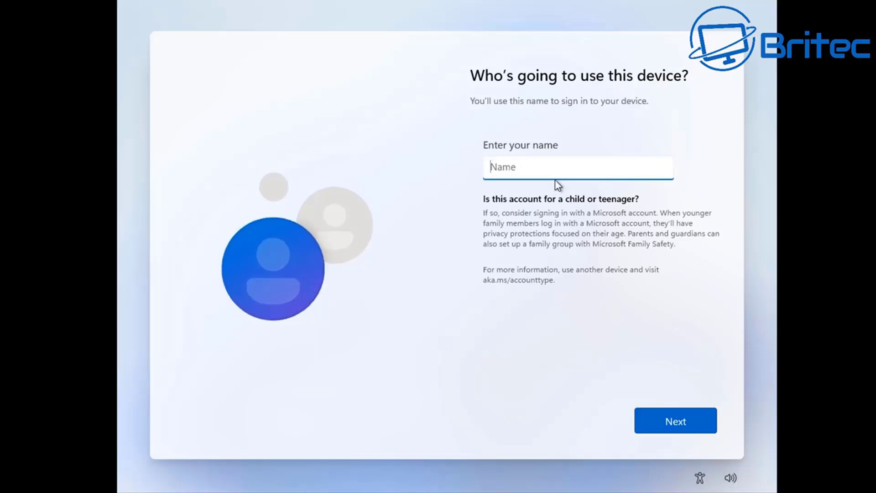
- Enter the user account name and continue with a blank password
{"action": "type", "text": "Britec"}
{"action": "left_click", "coordinate": [679, 421]}
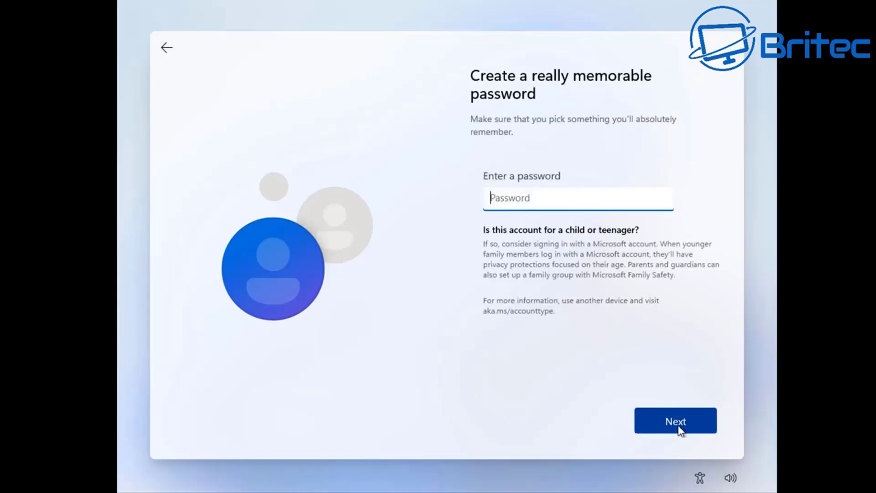
{"action": "left_click", "coordinate": [678, 429]}
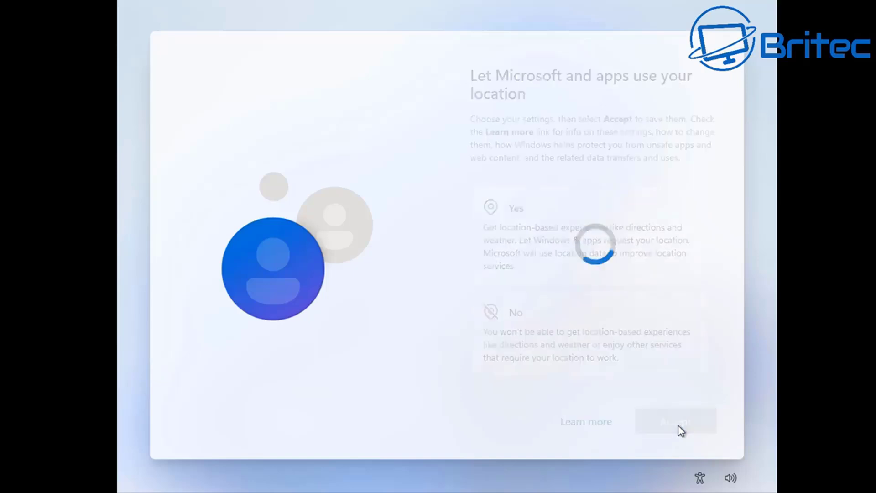
- Turn off location sharing and Find my device
{"action": "left_click", "coordinate": [584, 336]}
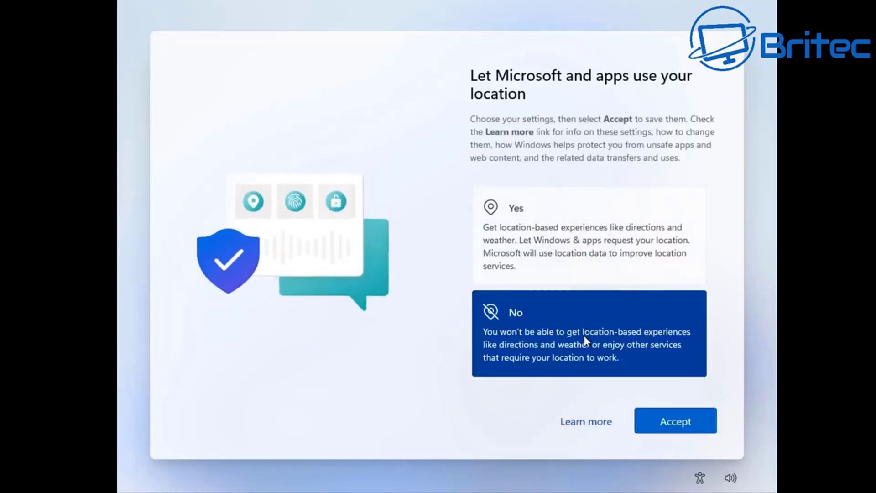
{"action": "left_click", "coordinate": [655, 421]}
{"action": "left_click", "coordinate": [565, 313]}
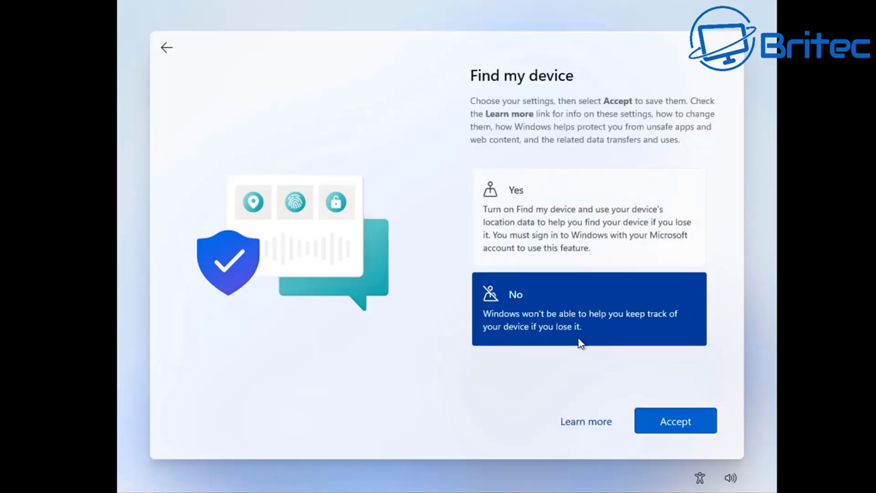
{"action": "left_click", "coordinate": [646, 425]}
- Set diagnostics to Required only and decline inking/typing data and tailored experiences
{"action": "left_click", "coordinate": [593, 382]}
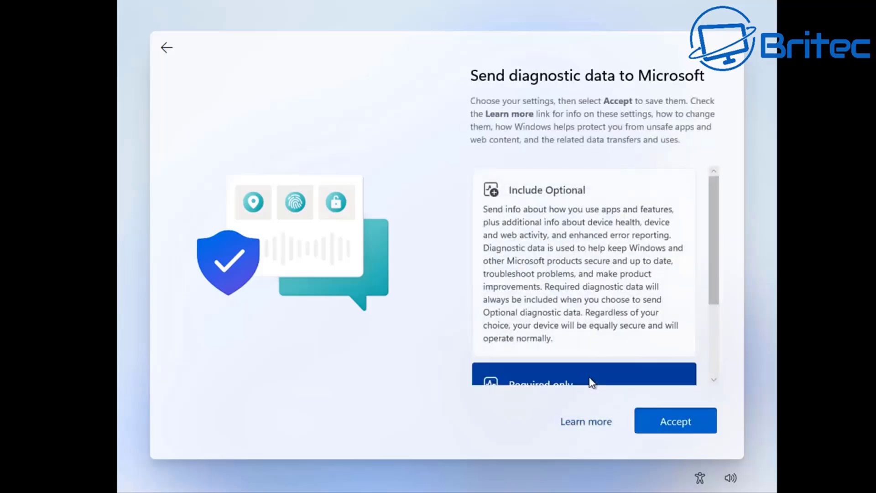
{"action": "scroll", "coordinate": [672, 359], "scroll_direction": "down", "scroll_amount": 3}
{"action": "left_click", "coordinate": [669, 419]}
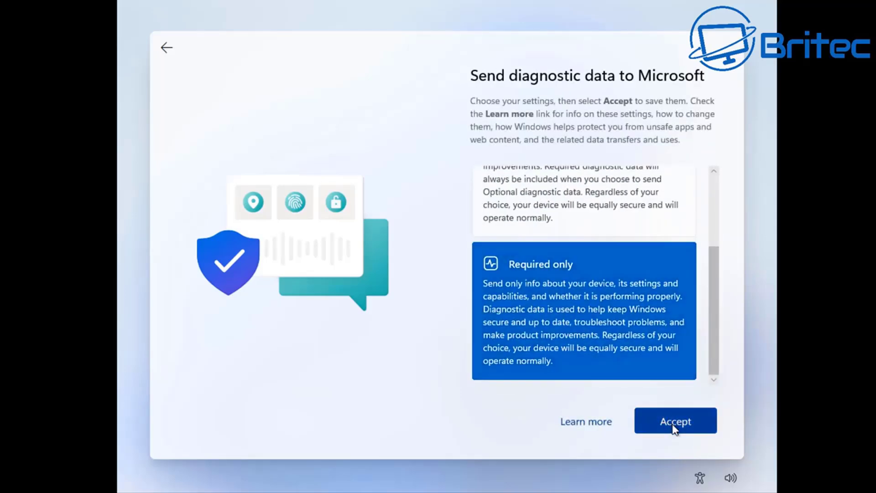
{"action": "left_click", "coordinate": [588, 339]}
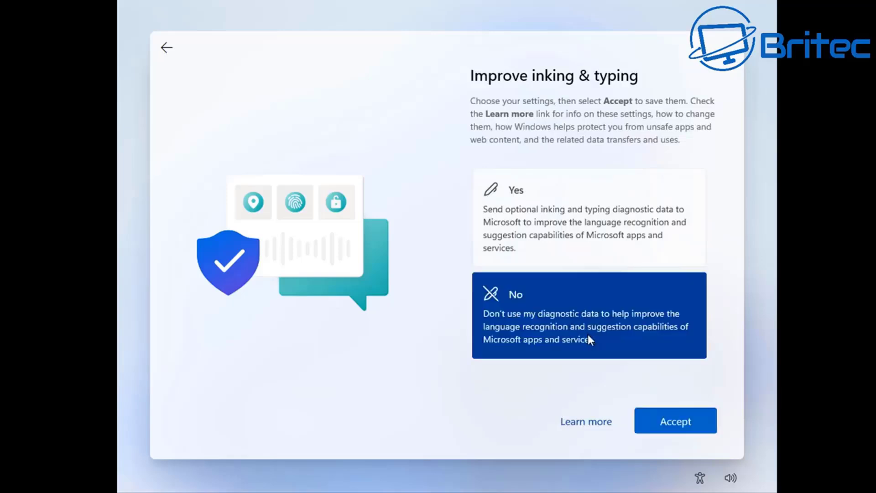
{"action": "left_click", "coordinate": [669, 423]}
{"action": "left_click", "coordinate": [606, 360]}
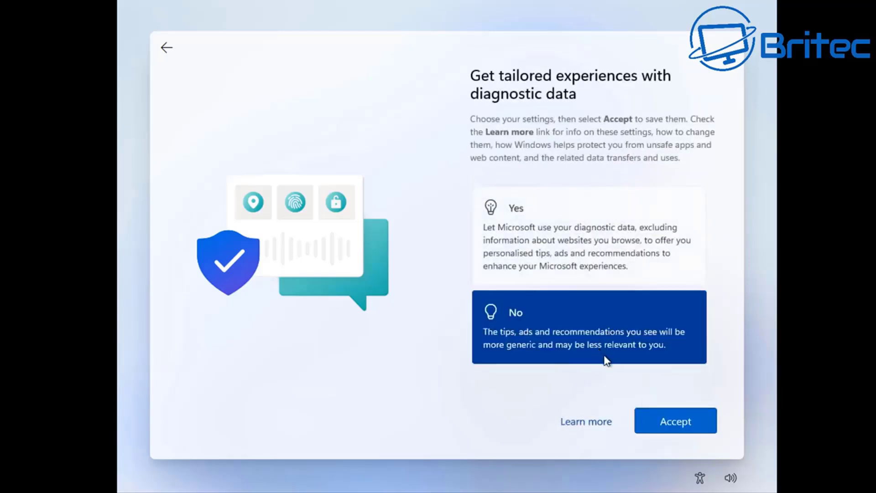
{"action": "left_click", "coordinate": [669, 424]}
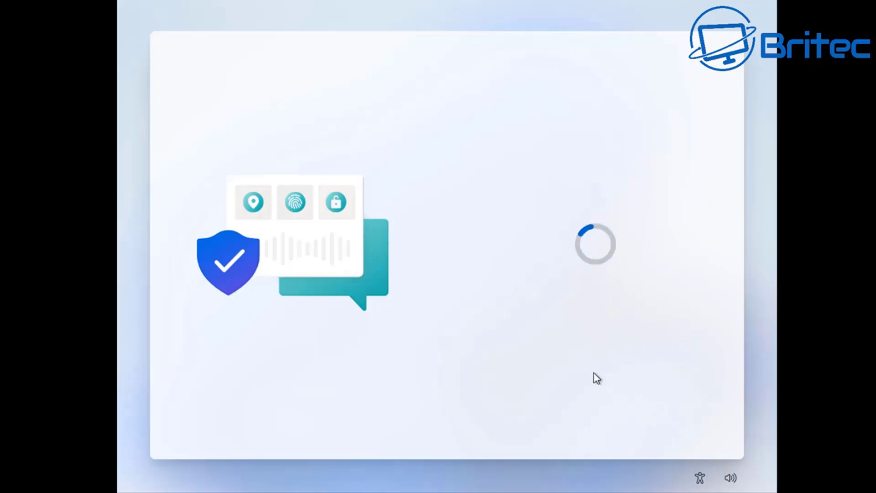